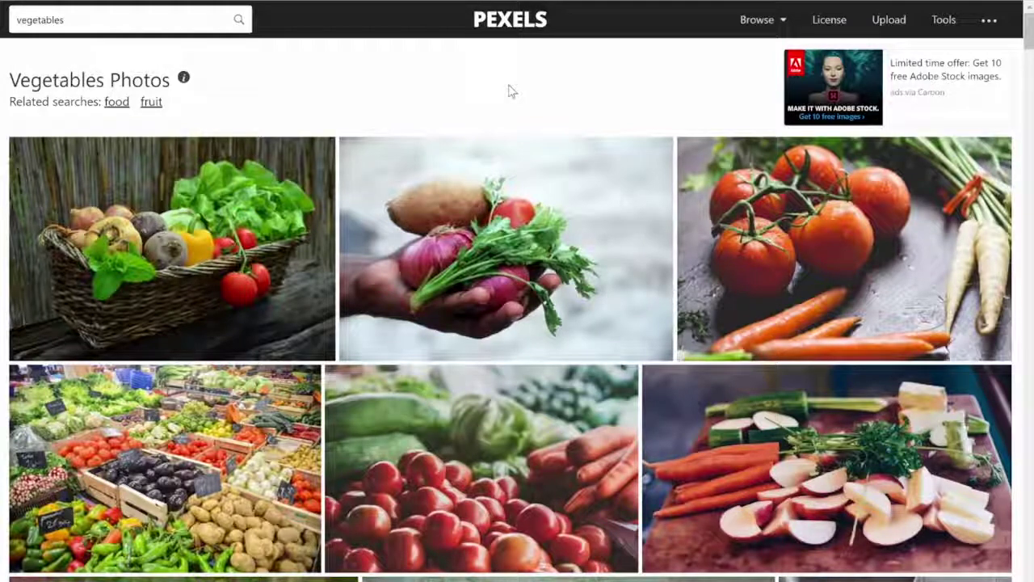
Step: Browse the vegetable photo results for a suitable background image
scroll(509, 91, "down", 4)
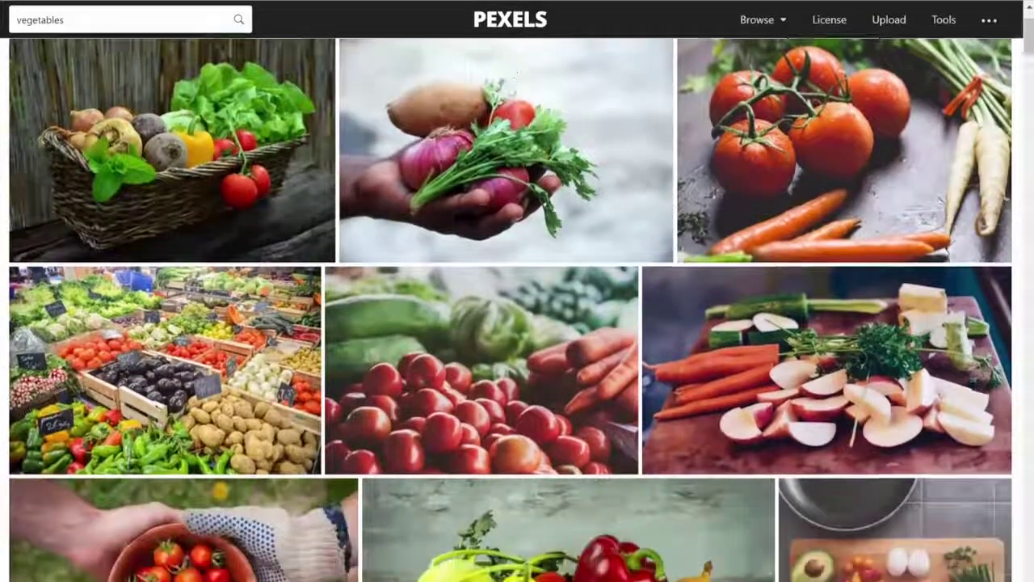
scroll(509, 91, "down", 5)
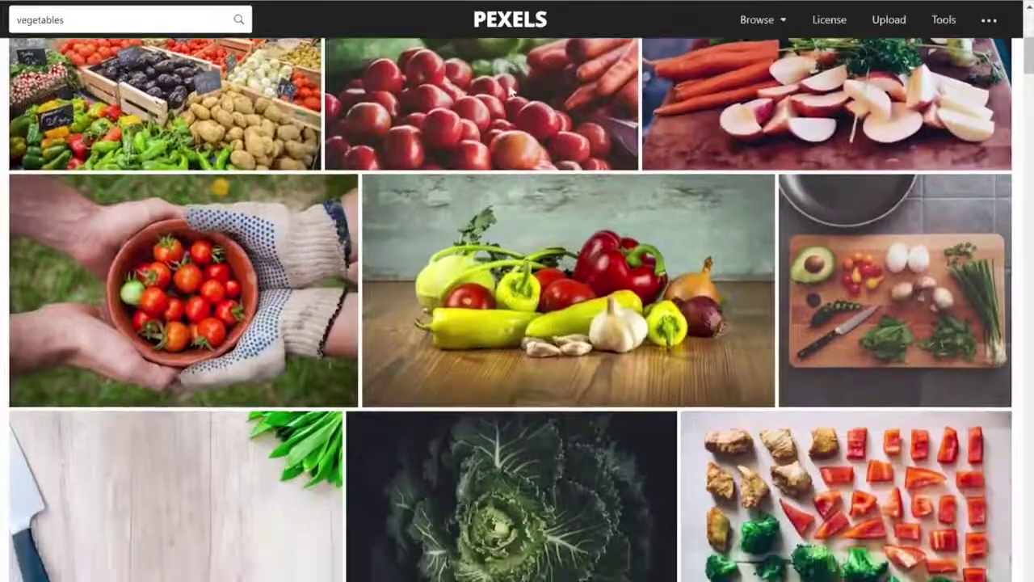
scroll(509, 91, "down", 3)
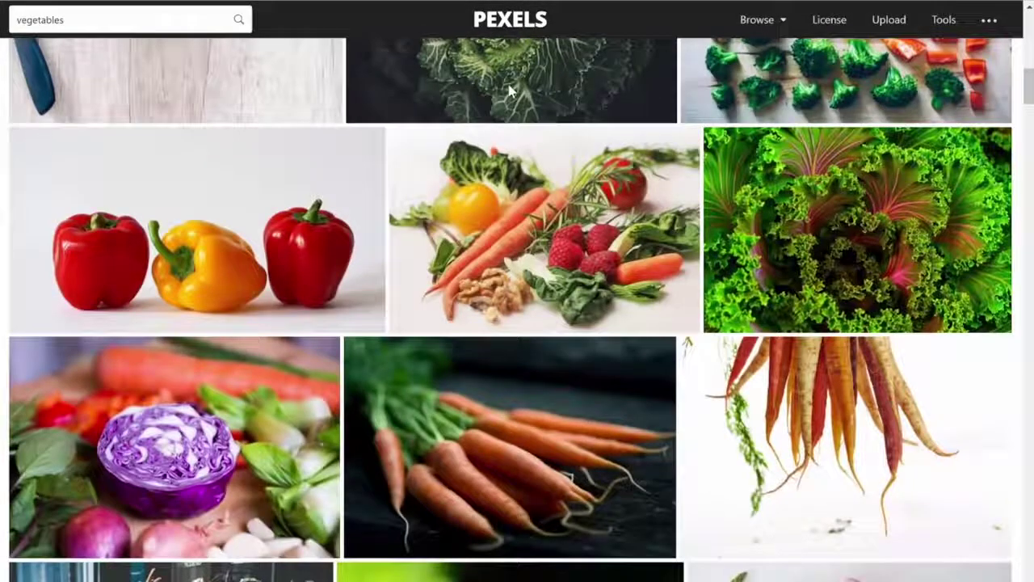
scroll(509, 90, "up", 5)
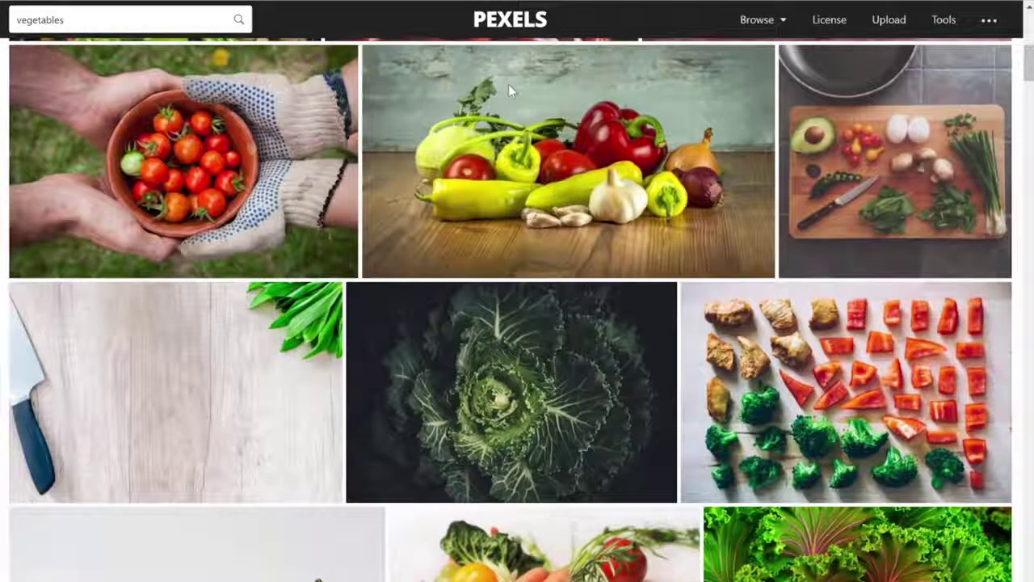
scroll(509, 89, "down", 1)
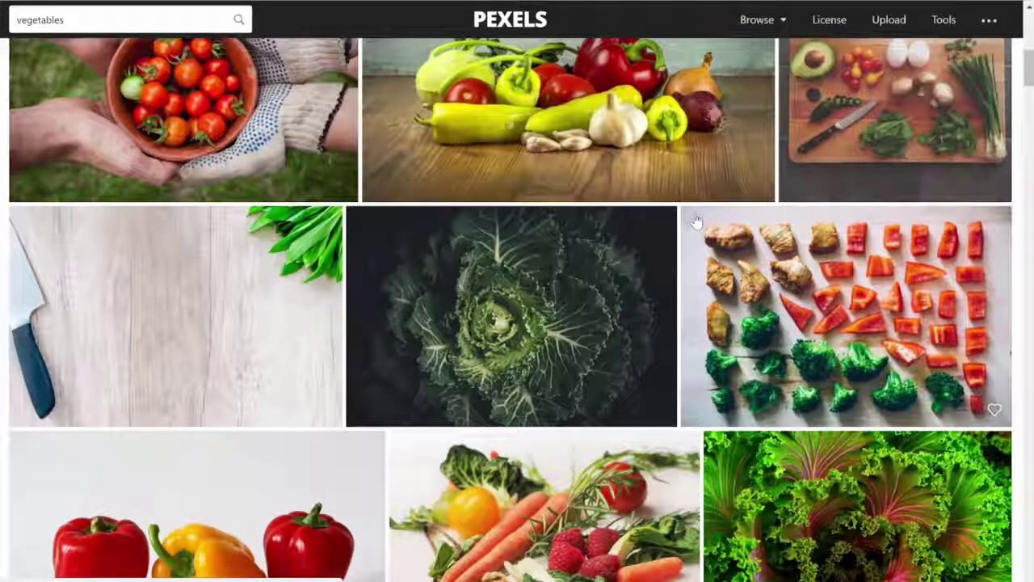
scroll(697, 220, "down", 2)
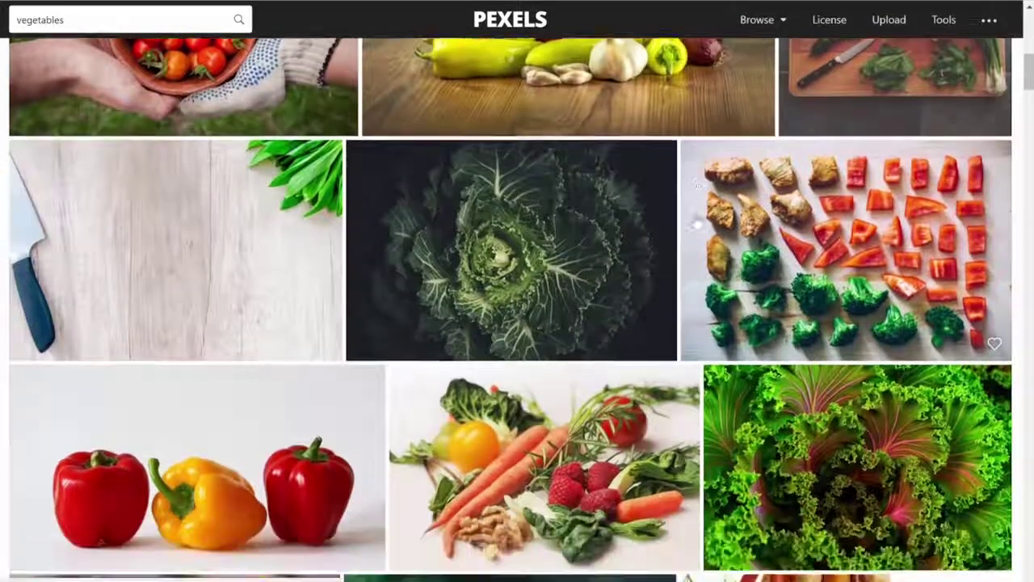
scroll(696, 220, "down", 2)
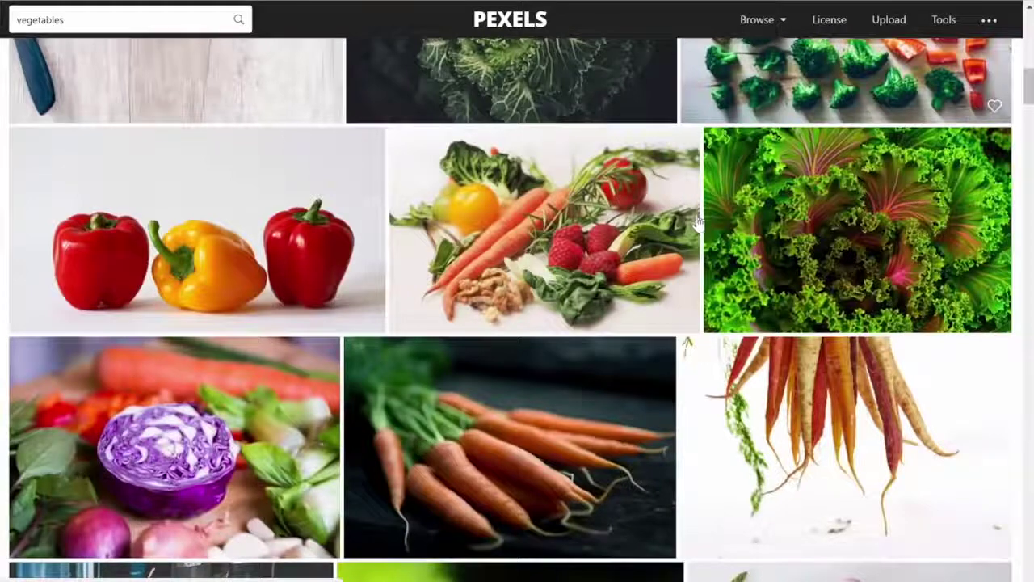
scroll(696, 226, "down", 1)
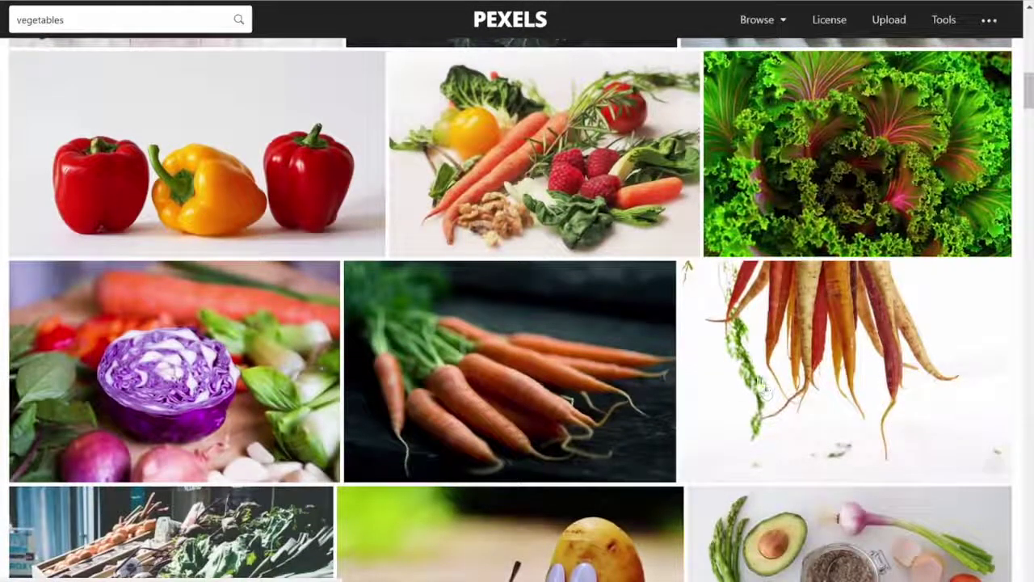
scroll(715, 336, "down", 7)
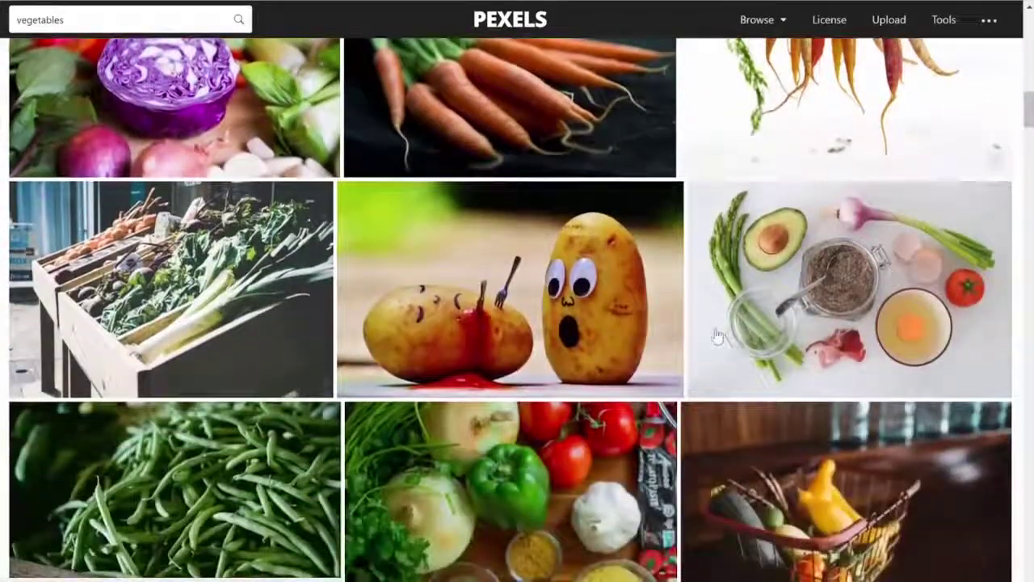
scroll(716, 336, "down", 11)
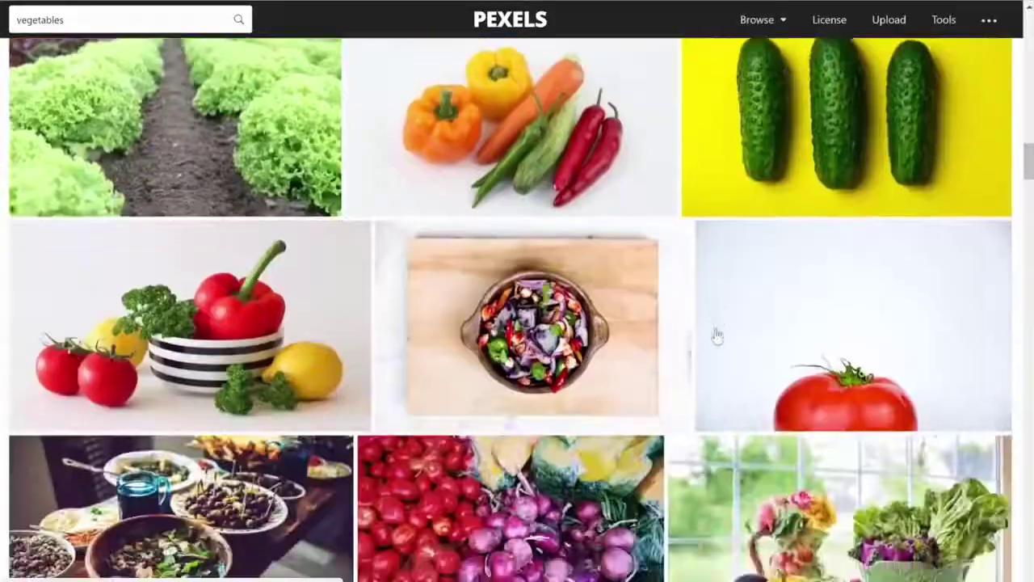
scroll(715, 336, "down", 10)
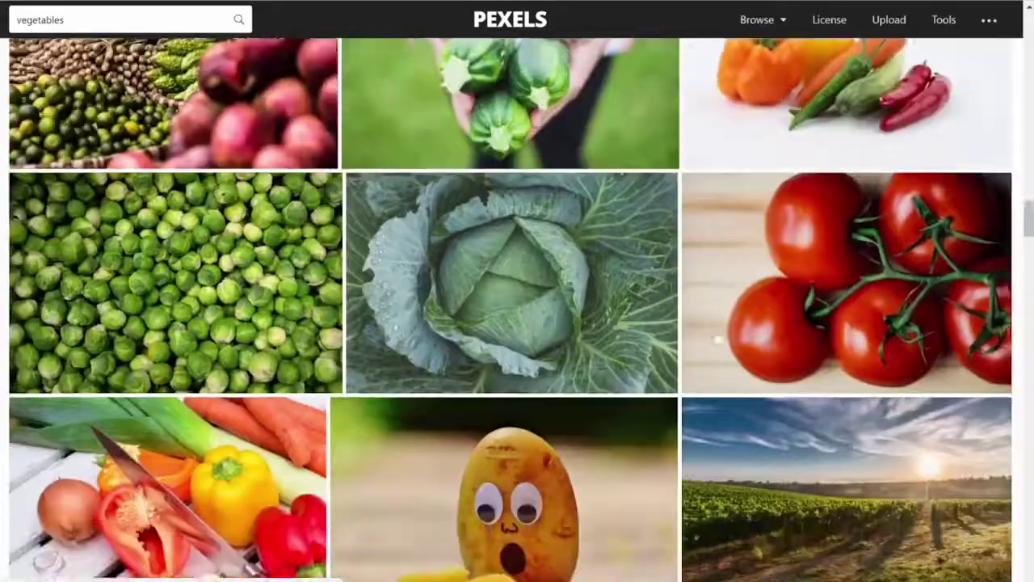
scroll(579, 133, "up", 2)
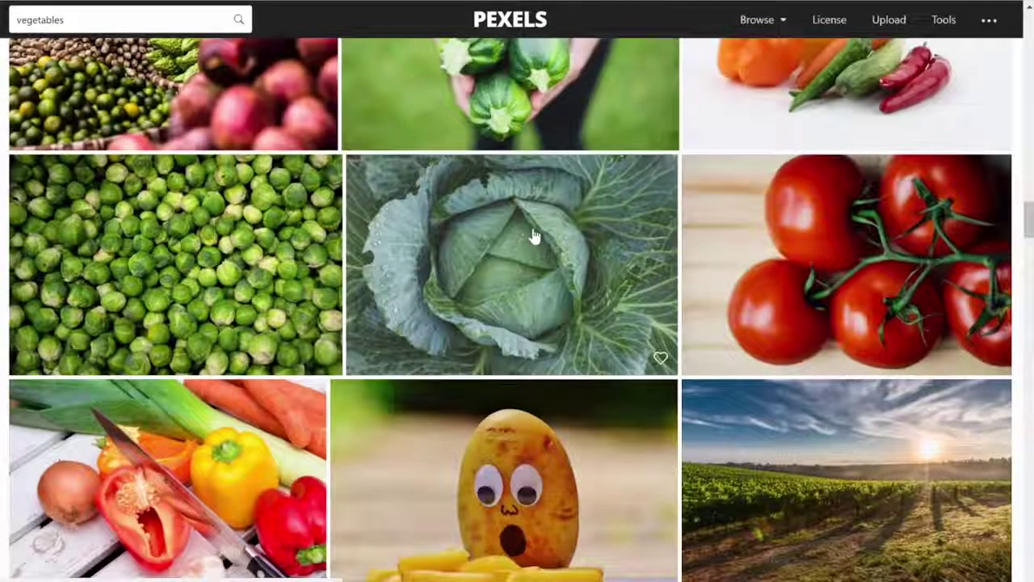
scroll(533, 236, "down", 8)
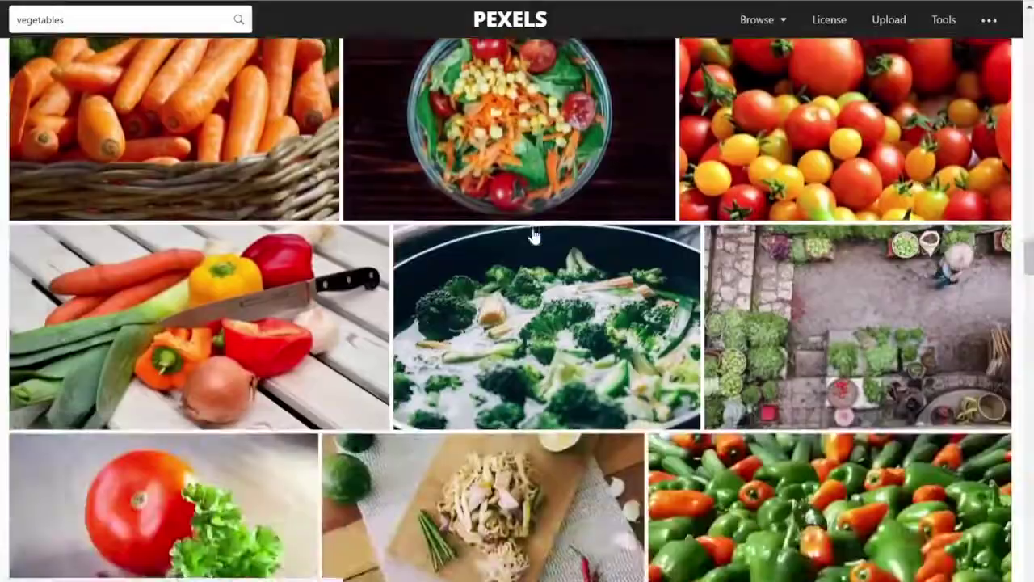
scroll(533, 236, "down", 1)
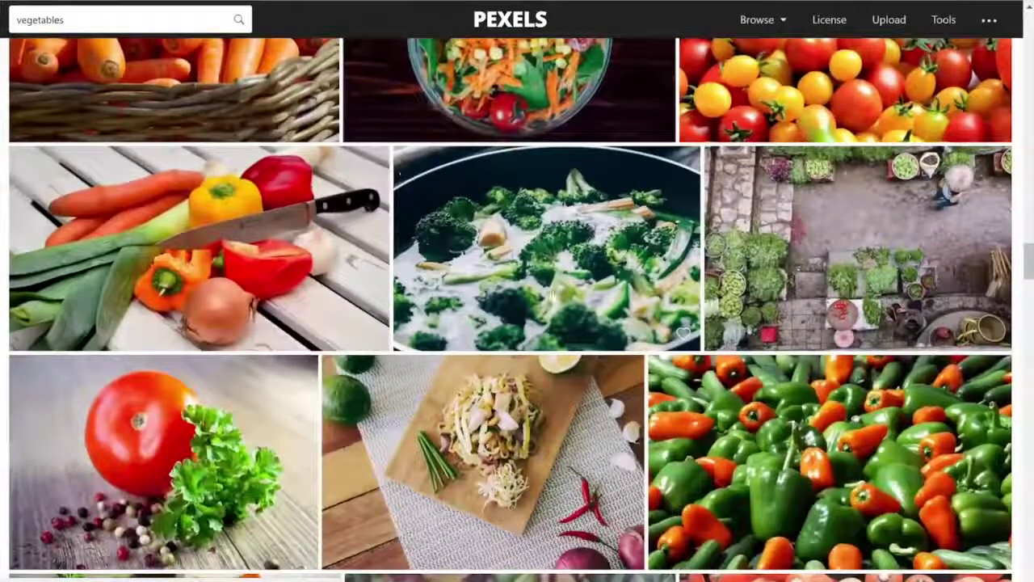
Step: Open the photo of broccoli cooking in a pan and download it in Large size (1920 x 1280)
left_click(614, 275)
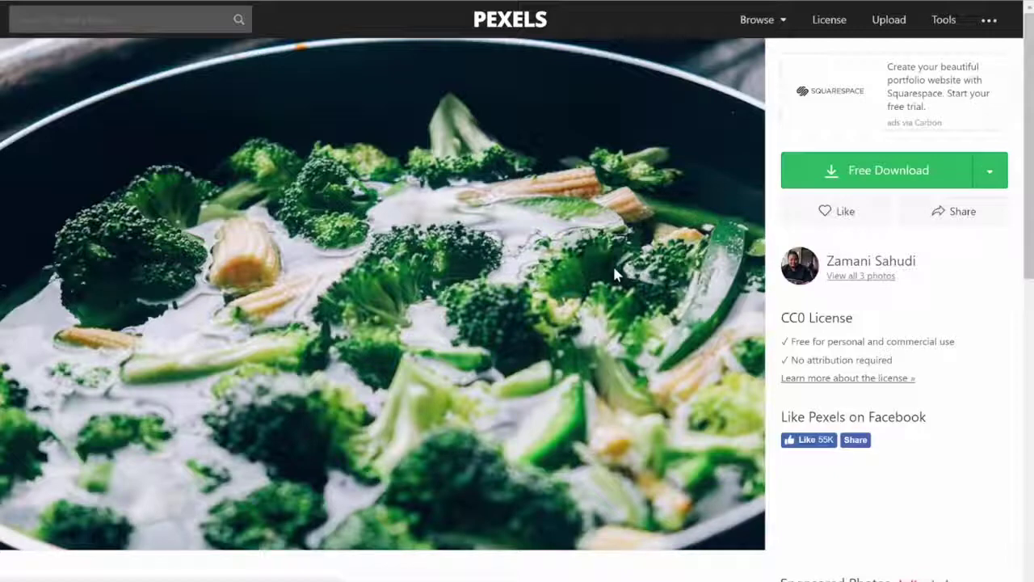
left_click(1004, 170)
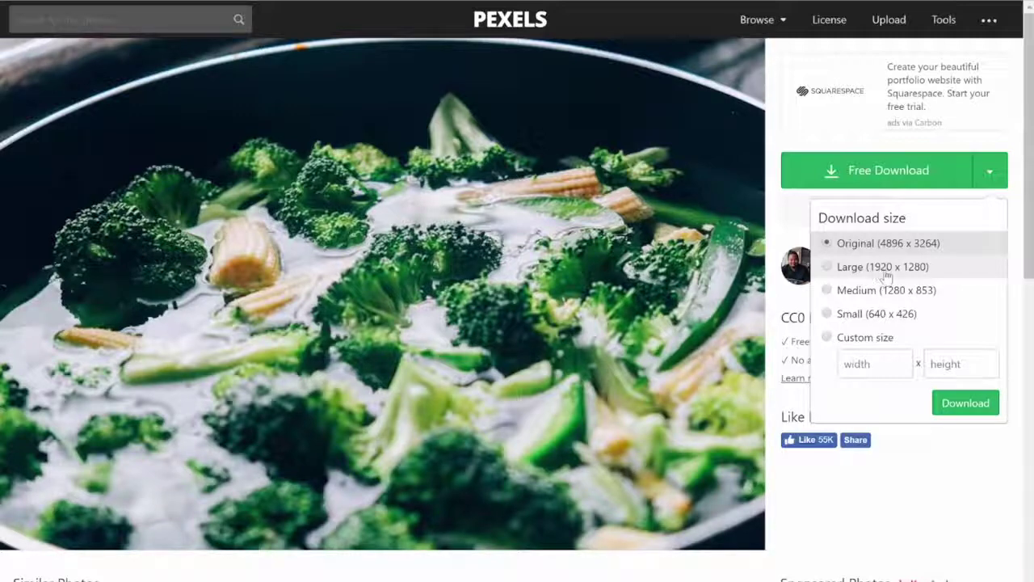
left_click(828, 267)
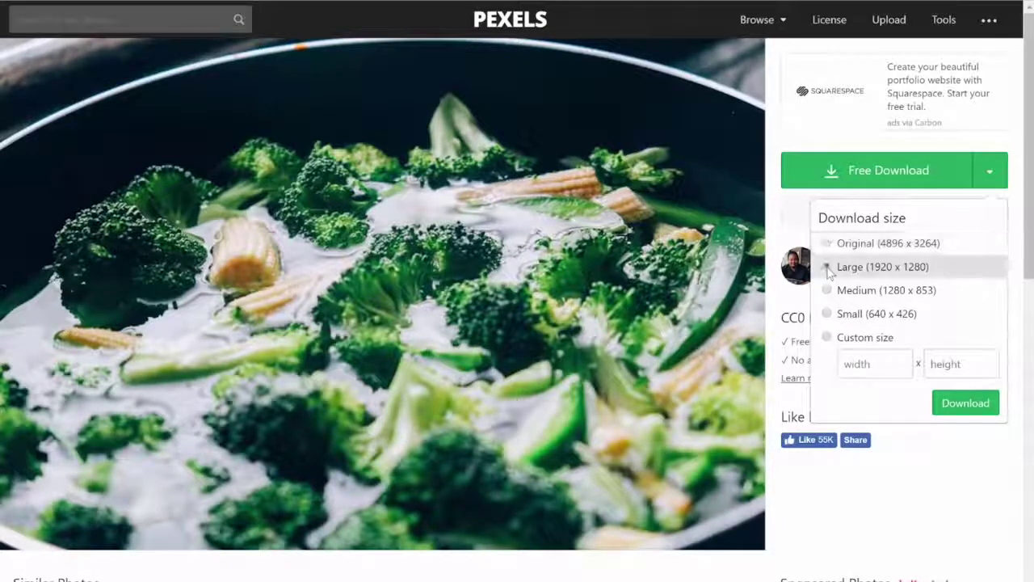
left_click(970, 408)
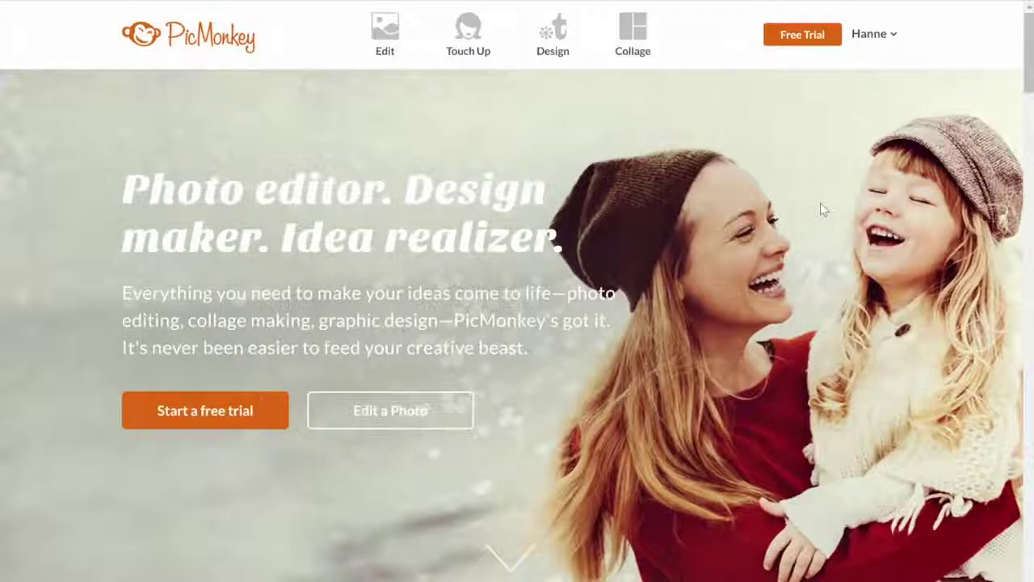
Step: Switch to PicMonkey and open pexels-photo-53821.jpeg from the computer's Downloads folder for editing
mouse_move(384, 40)
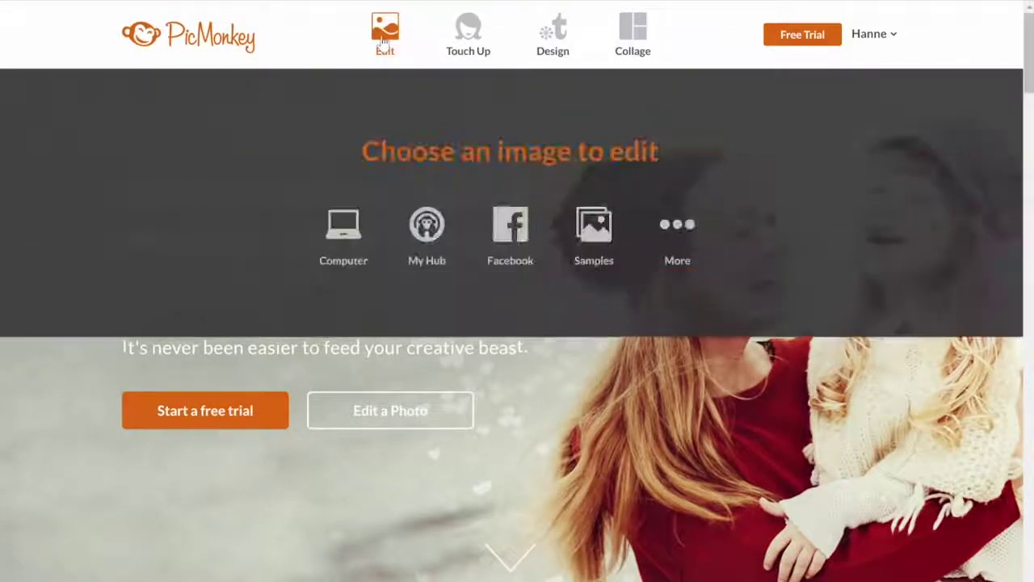
left_click(346, 226)
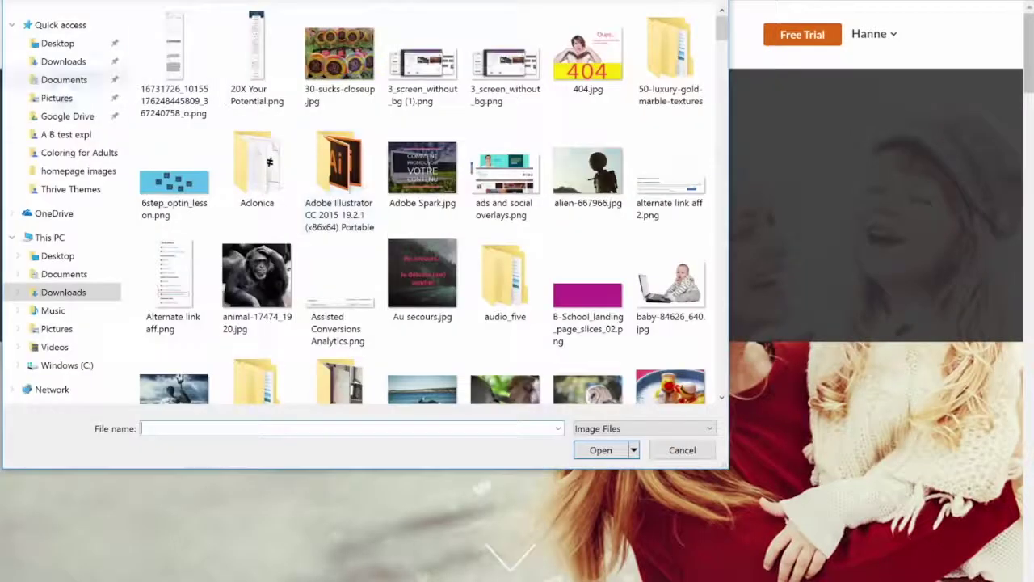
left_click(63, 61)
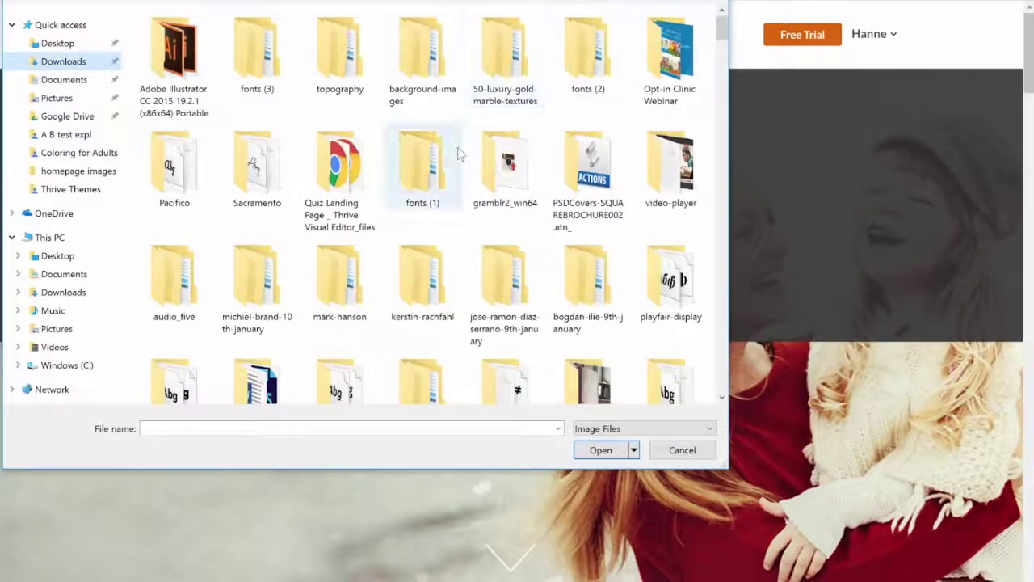
scroll(457, 154, "down", 10)
scroll(457, 153, "up", 10)
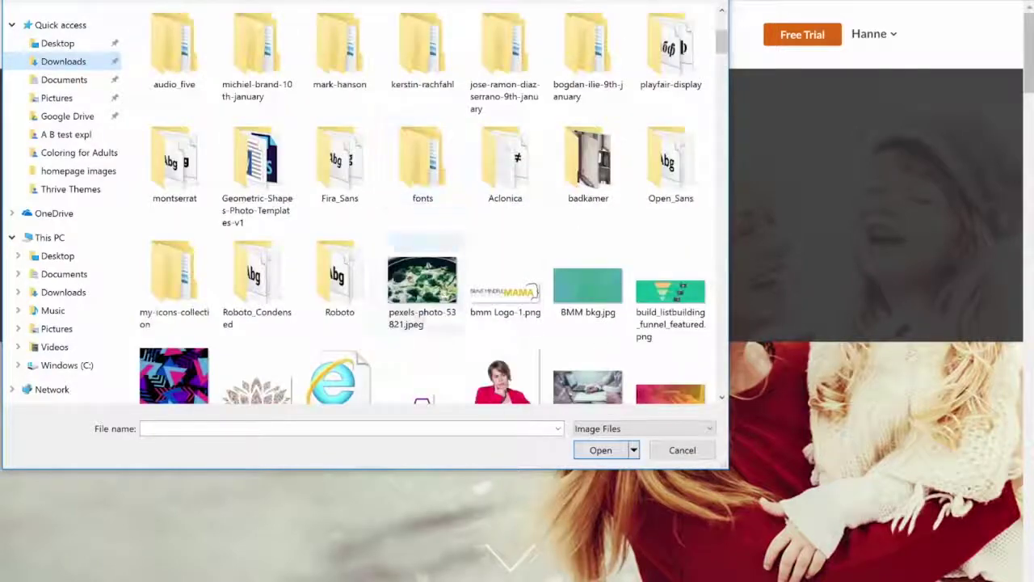
left_click(422, 282)
left_click(600, 450)
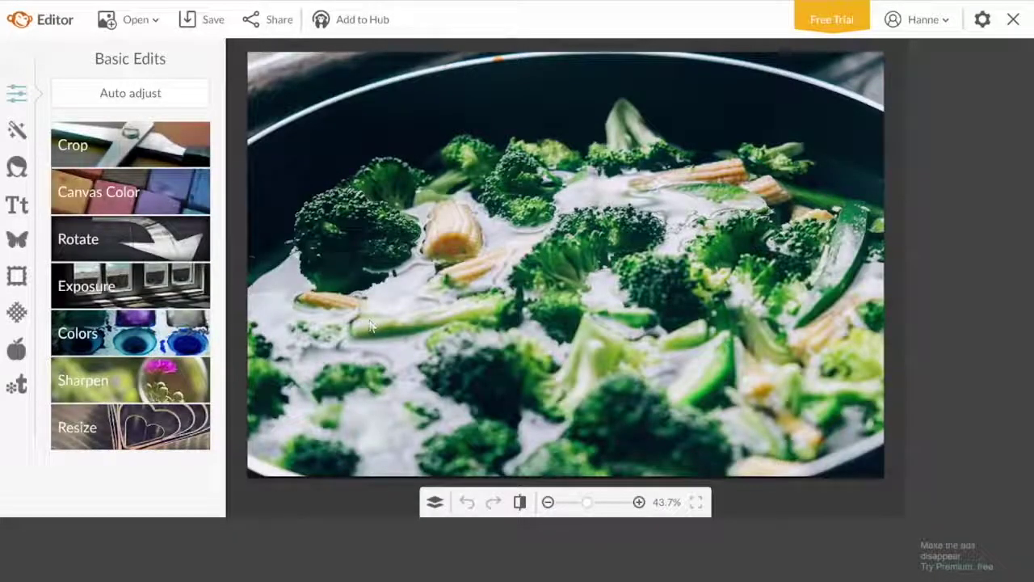
Step: Start a crop of the broccoli photo and set the crop area to 1920 x 800 without fixed proportions
left_click(135, 156)
left_click_drag(85, 222, 5, 212)
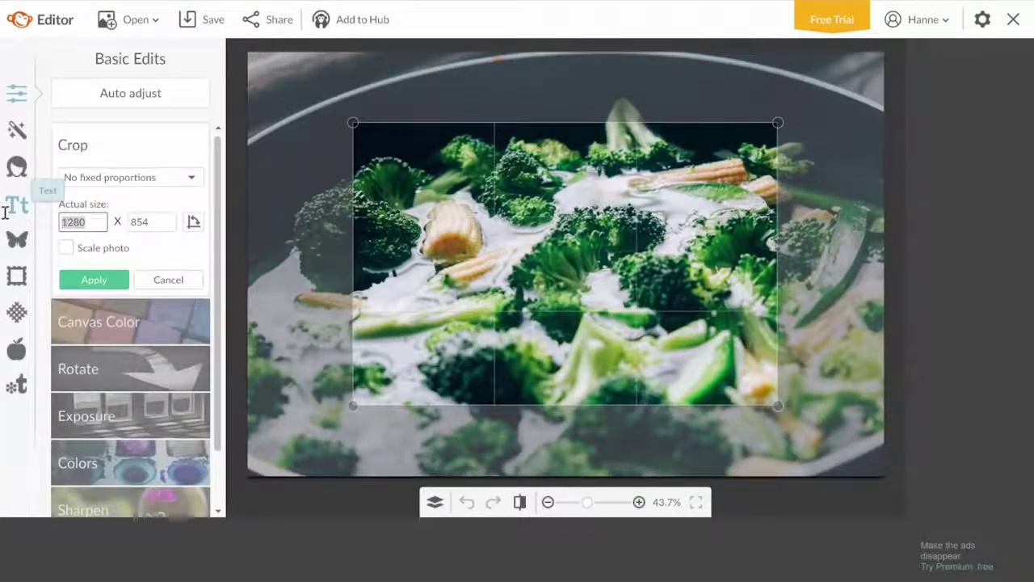
type("1920")
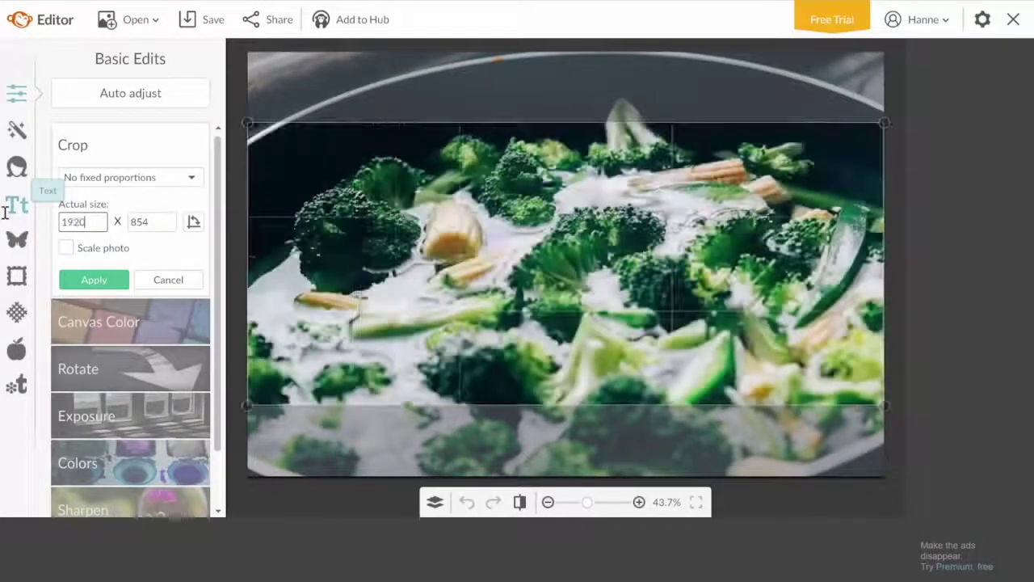
left_click(162, 221)
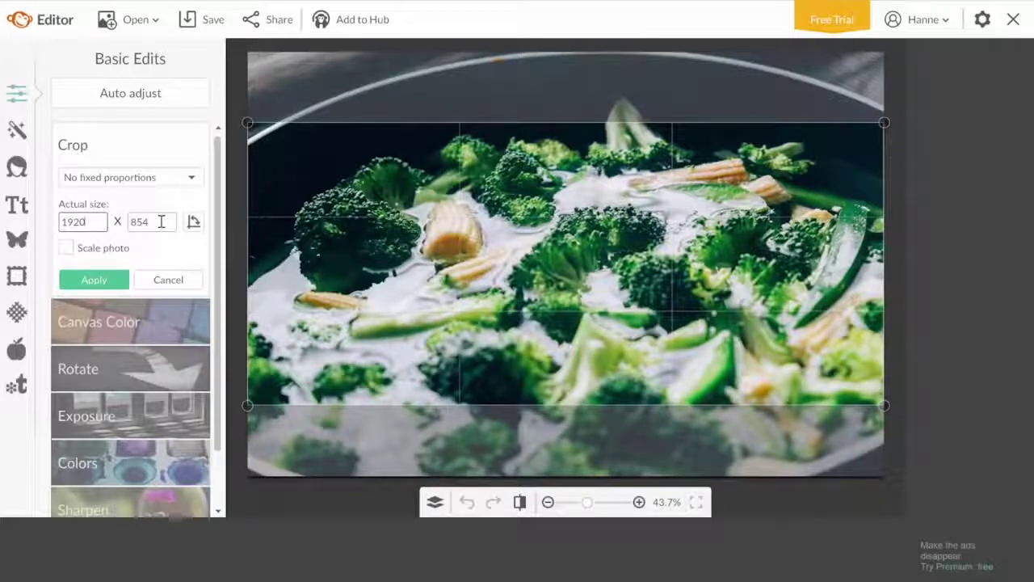
left_click(161, 221)
double_click(158, 221)
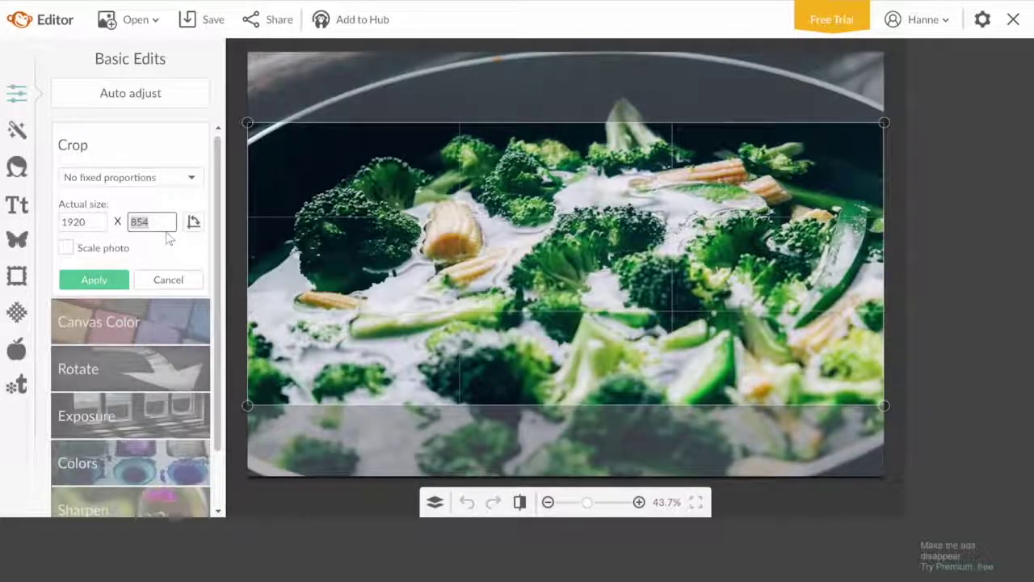
type("800")
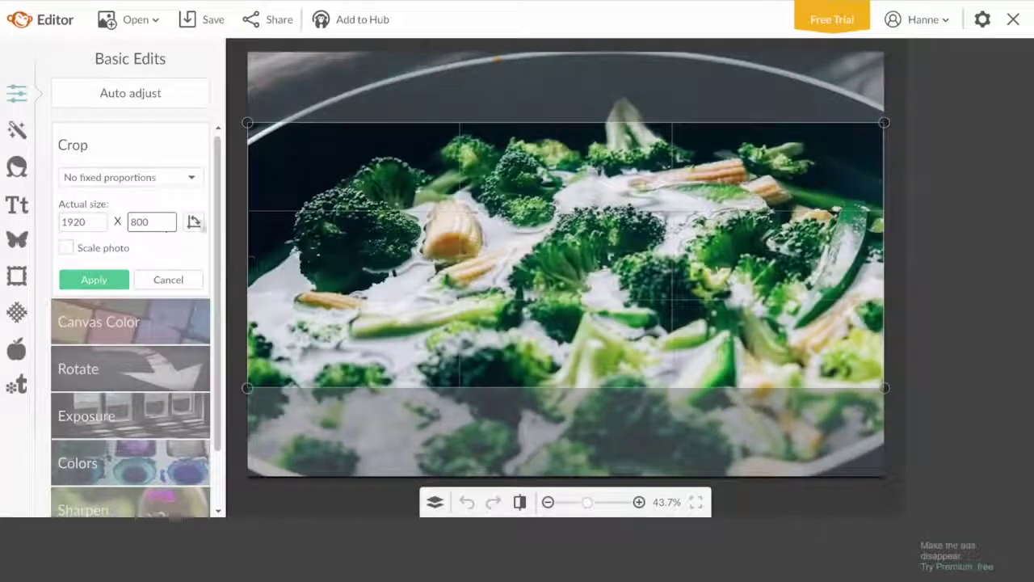
Step: Shift the crop area slightly lower over the broccoli and apply the crop
left_click(547, 230)
left_click_drag(547, 229, 516, 251)
left_click(95, 280)
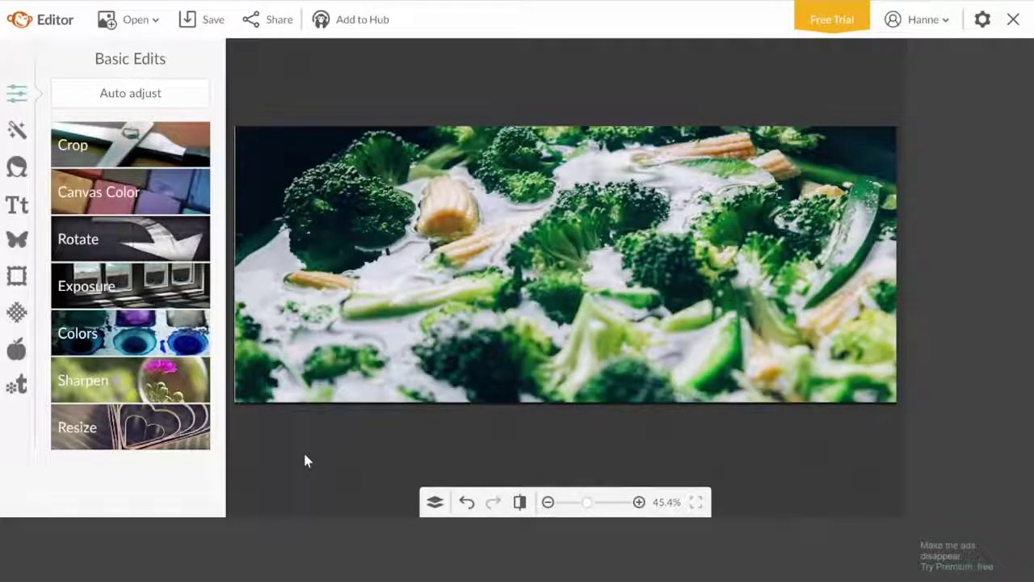
Step: Add a text box reading "Healthy Recipes For Busy Mums" in the Tall Dark and Handsome font
left_click(22, 208)
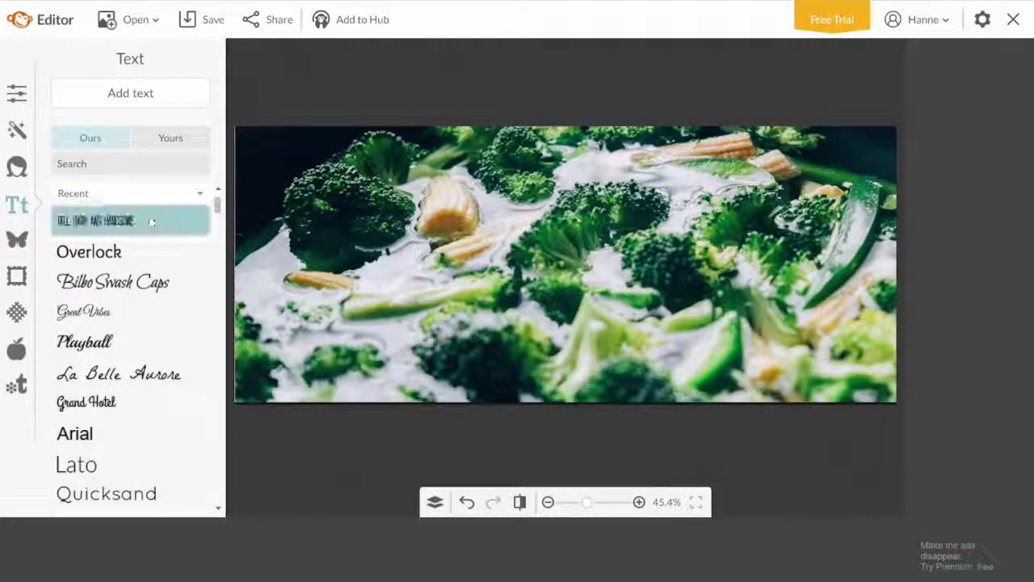
left_click(148, 95)
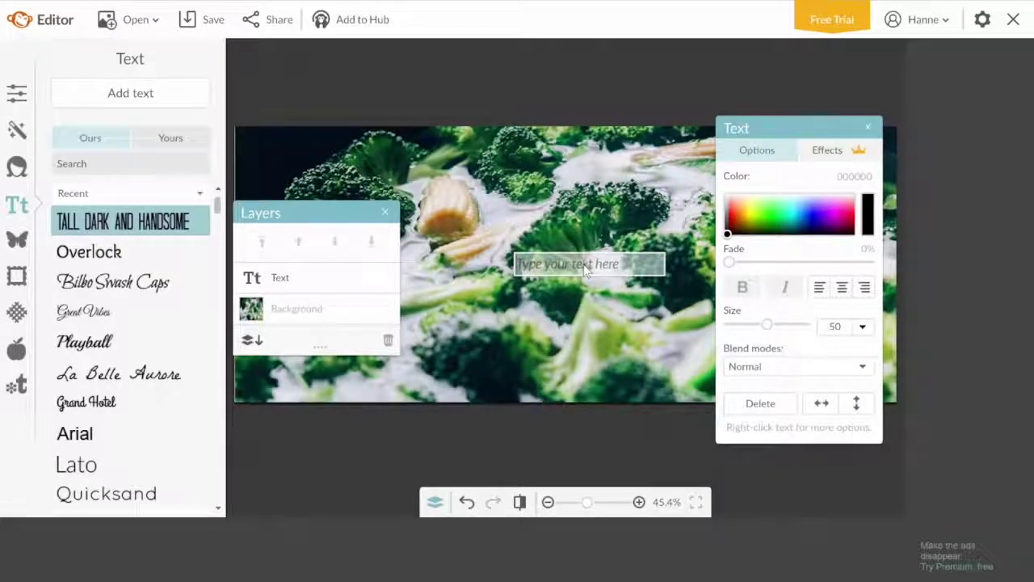
type("HEALTHY RECIPES FOR BUSY MUMS")
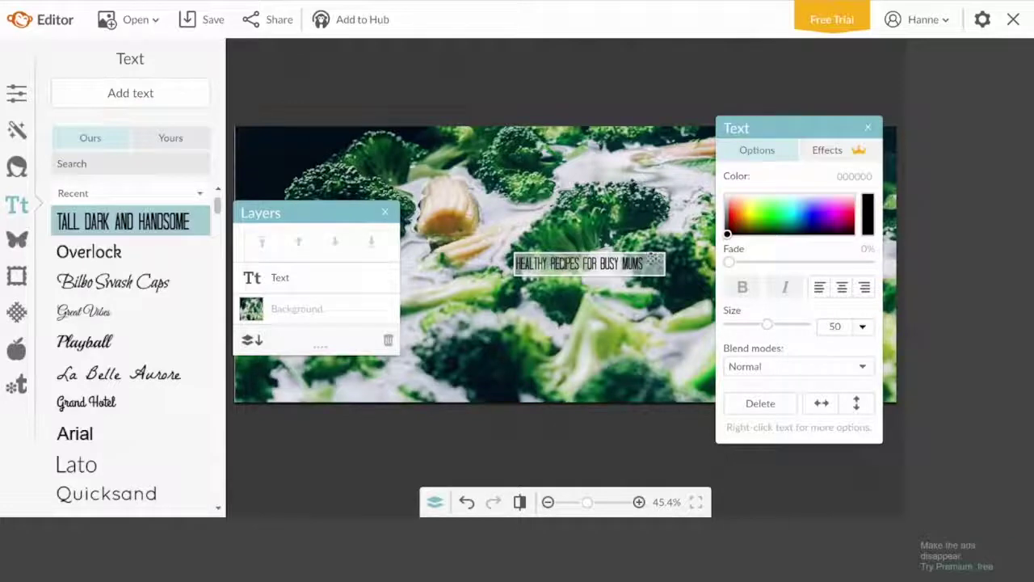
Step: Set the title text to size 177, centre-aligned and white (ffffff), and move the layer list off the title
left_click(776, 325)
left_click(846, 253)
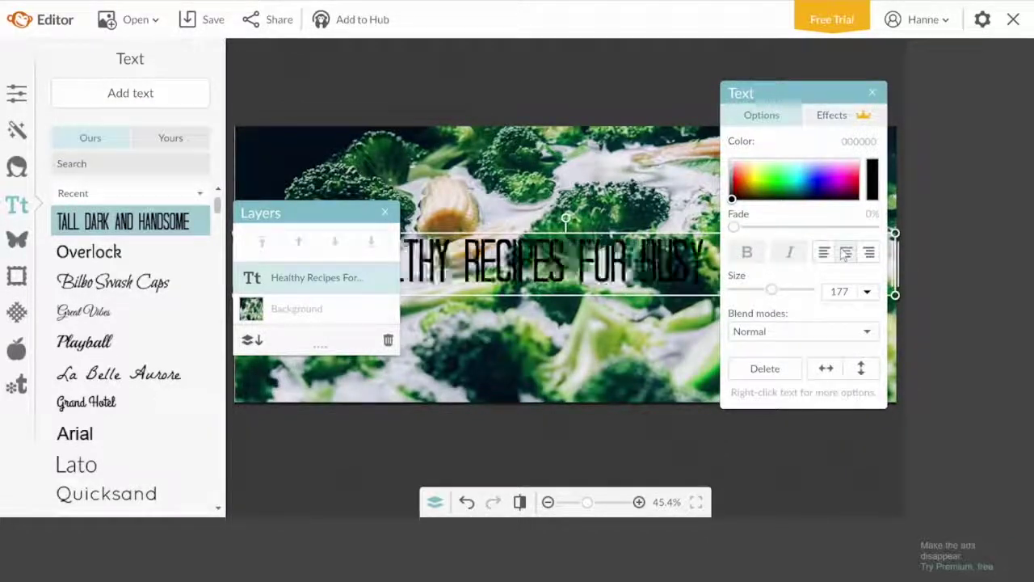
left_click_drag(732, 198, 732, 165)
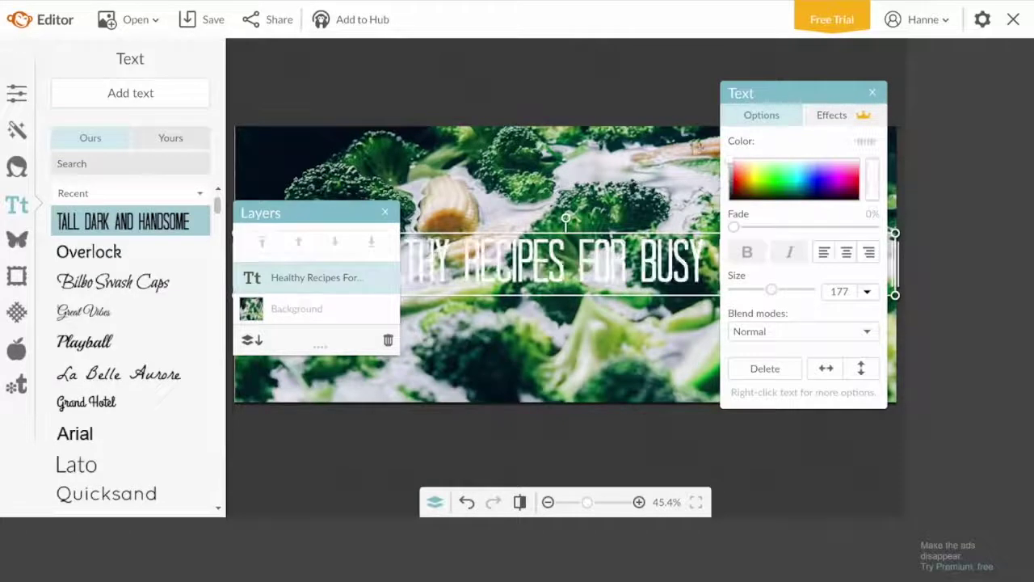
left_click_drag(332, 215, 260, 389)
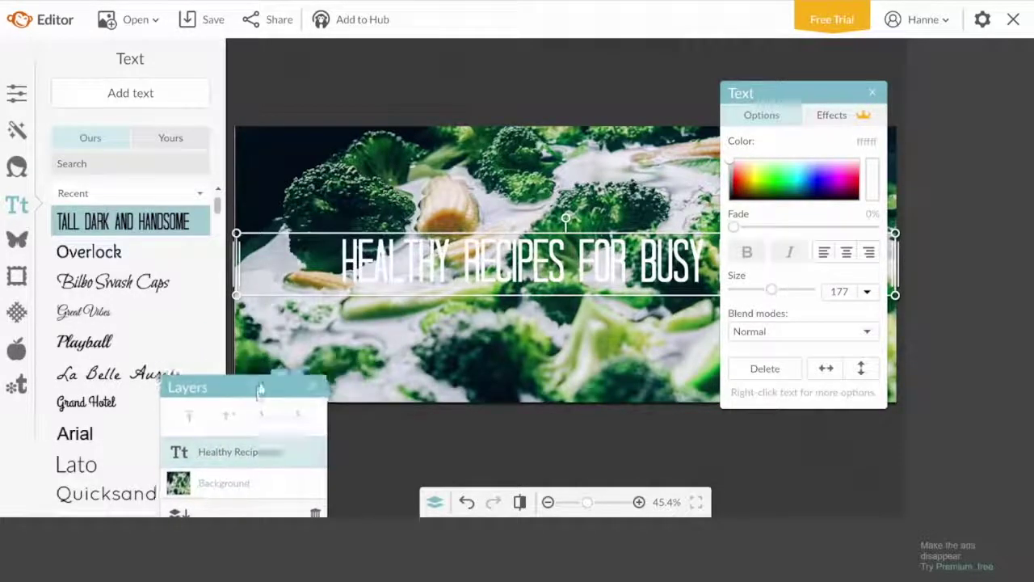
Step: Move the text options off the title and add the plain rectangle from the Geometric overlays
left_click_drag(810, 96, 811, 391)
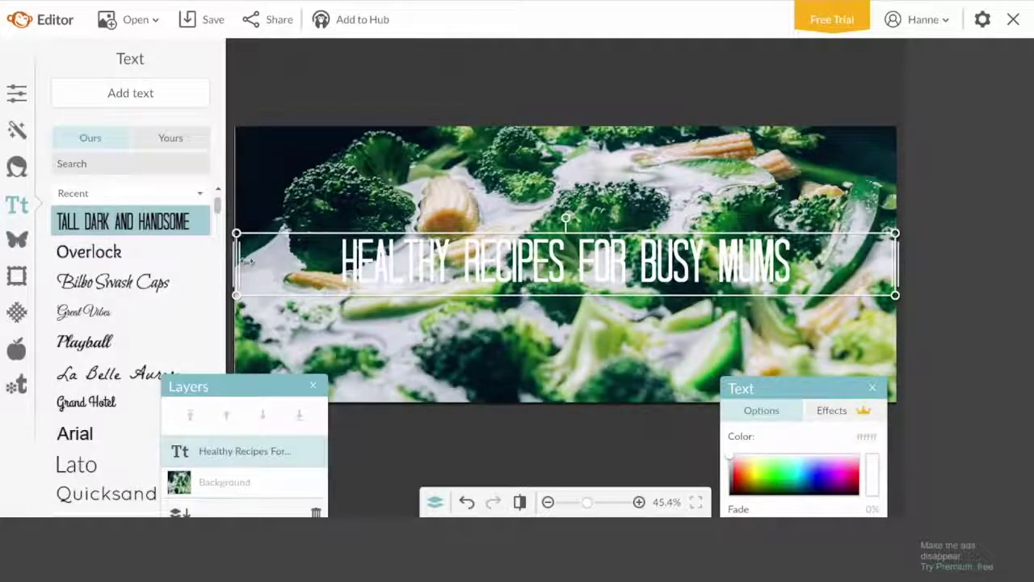
left_click(18, 240)
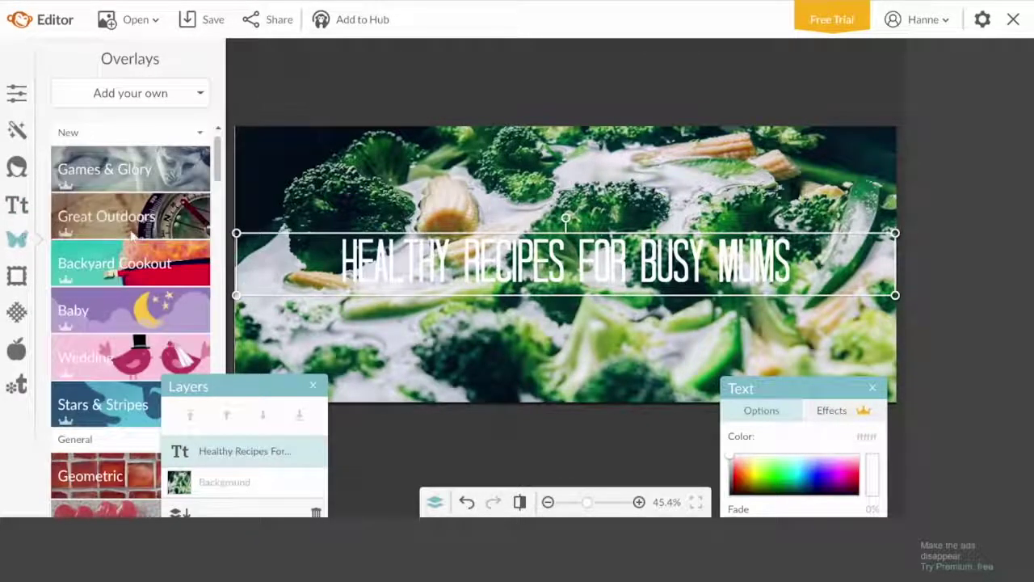
scroll(132, 234, "down", 3)
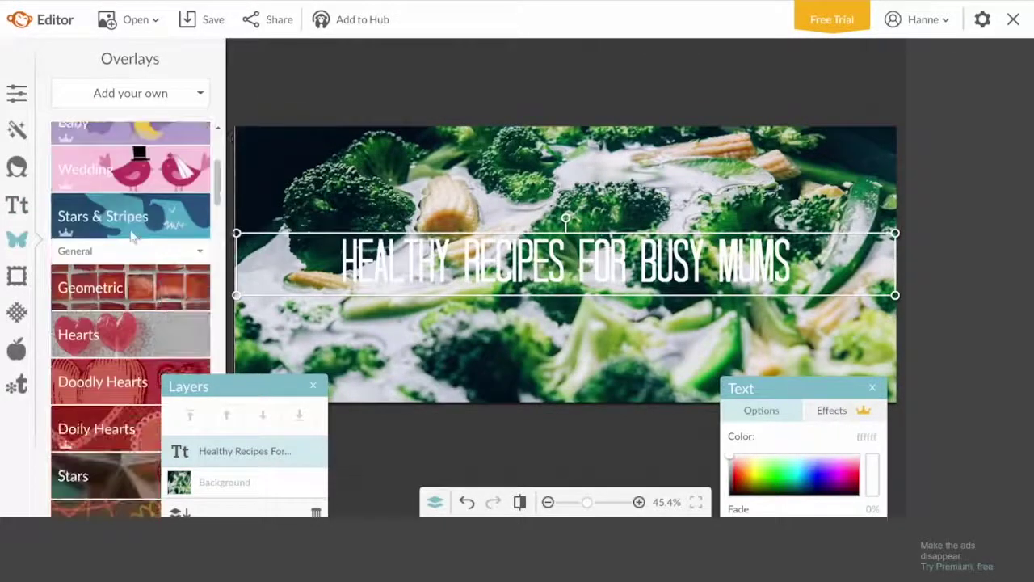
left_click(147, 287)
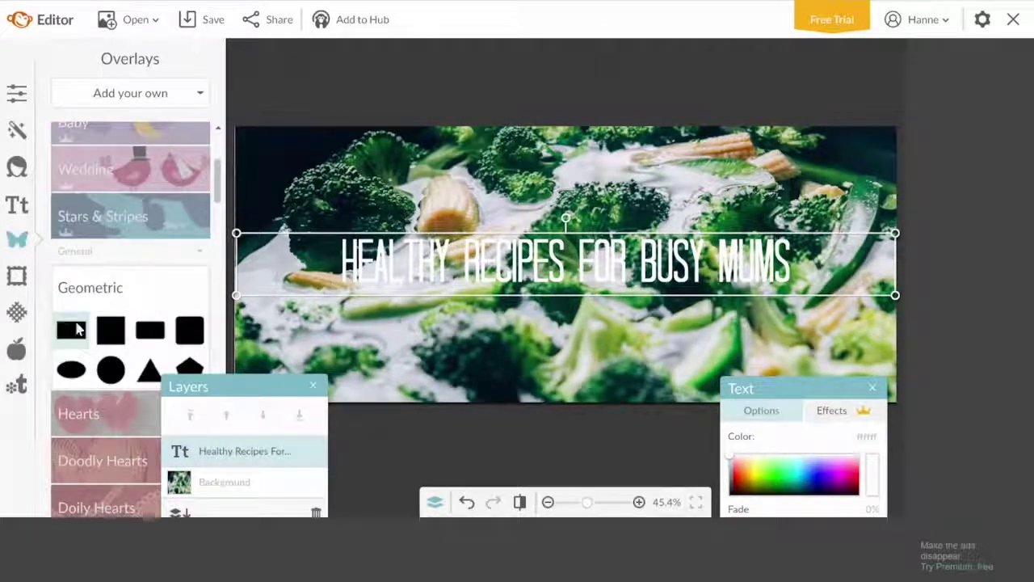
left_click(71, 329)
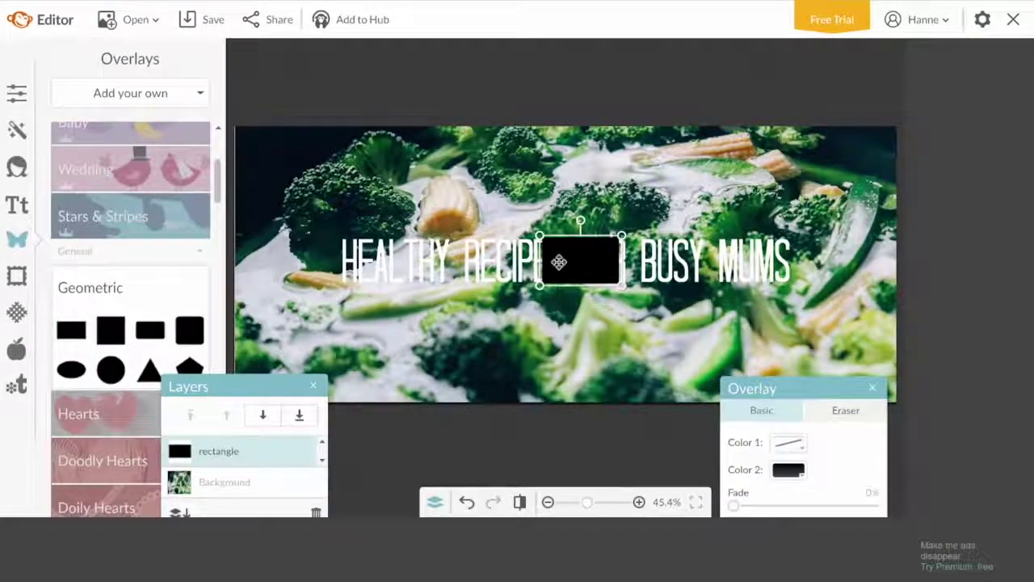
Step: Move and enlarge the black rectangle so it covers the entire broccoli image, extending past every edge
left_click_drag(560, 261, 258, 145)
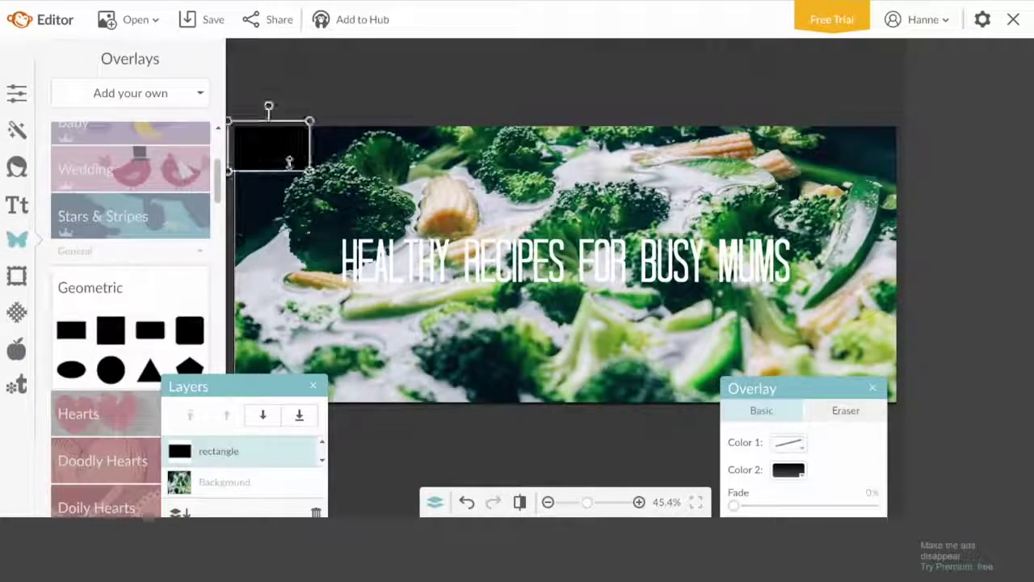
left_click_drag(311, 171, 929, 411)
left_click_drag(588, 119, 563, 108)
left_click_drag(231, 246, 192, 244)
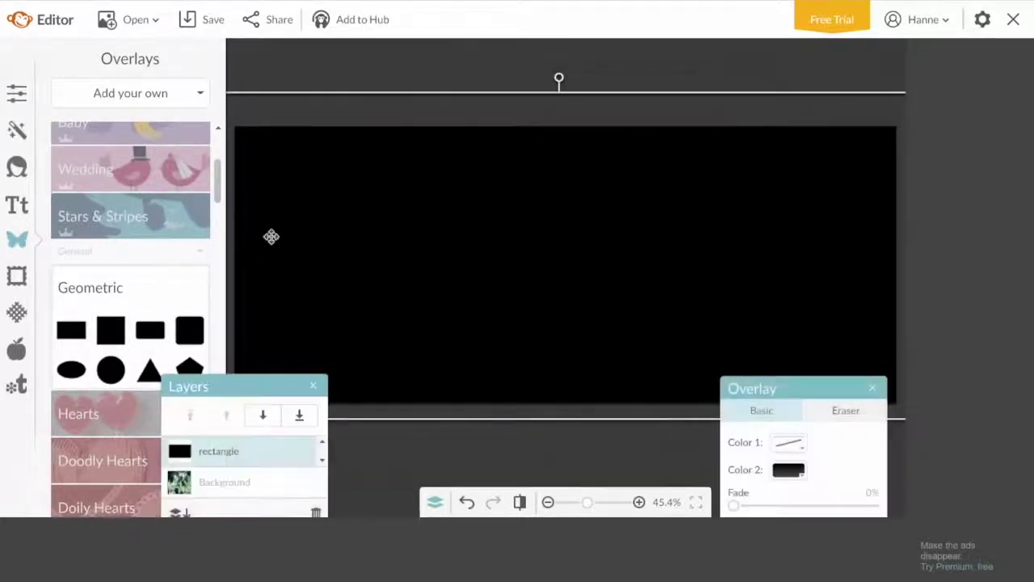
Step: Reorder the layers so the "Healthy Recipes For Busy Mums" title sits above the black rectangle
left_click_drag(301, 374, 353, 242)
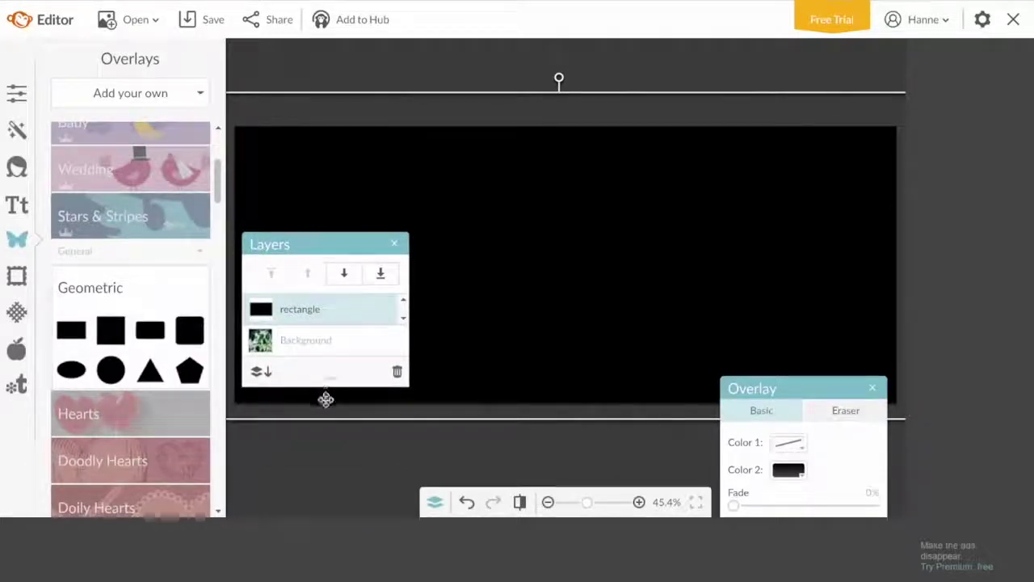
left_click(402, 319)
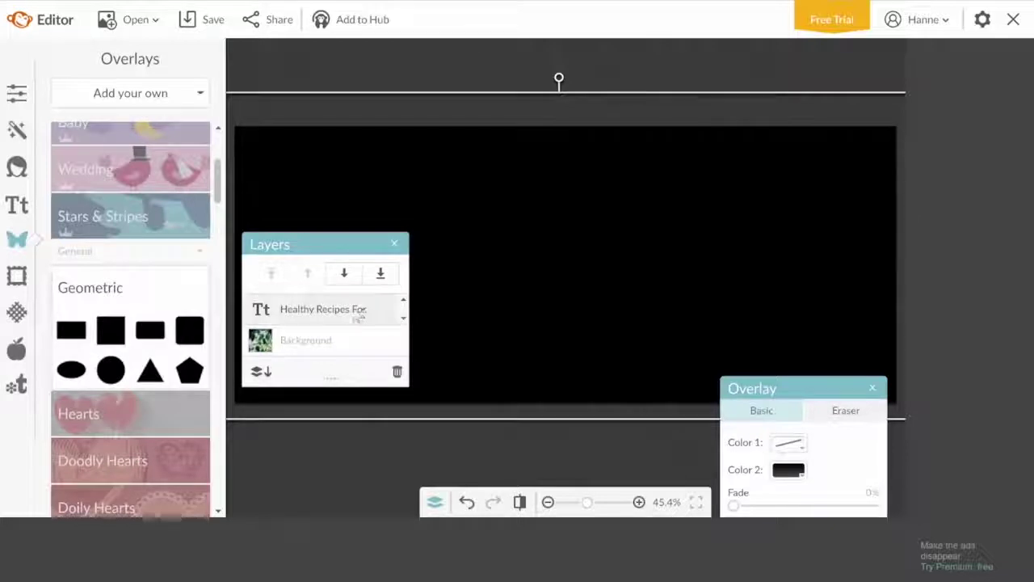
left_click_drag(346, 322, 342, 302)
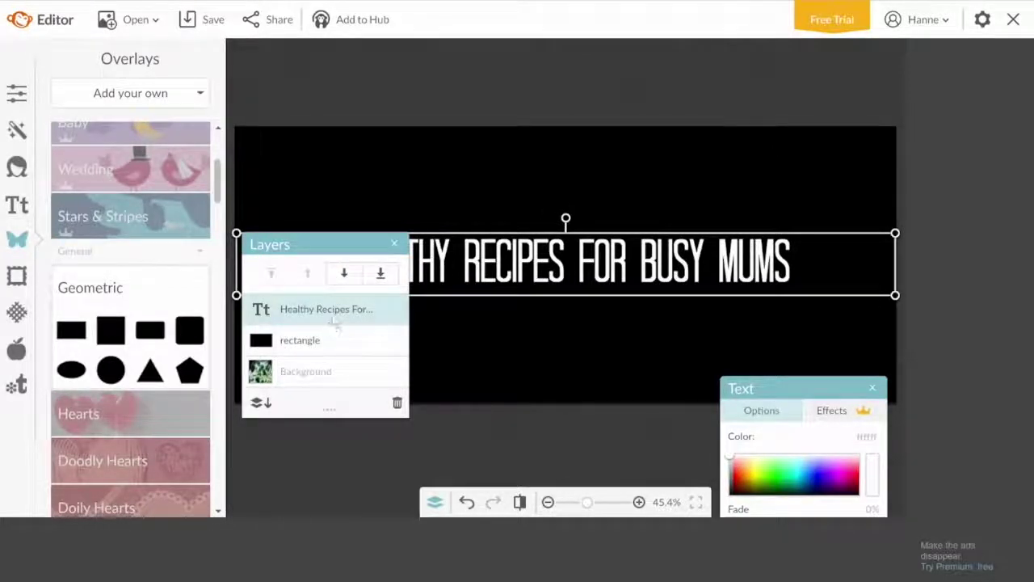
left_click_drag(316, 249, 312, 399)
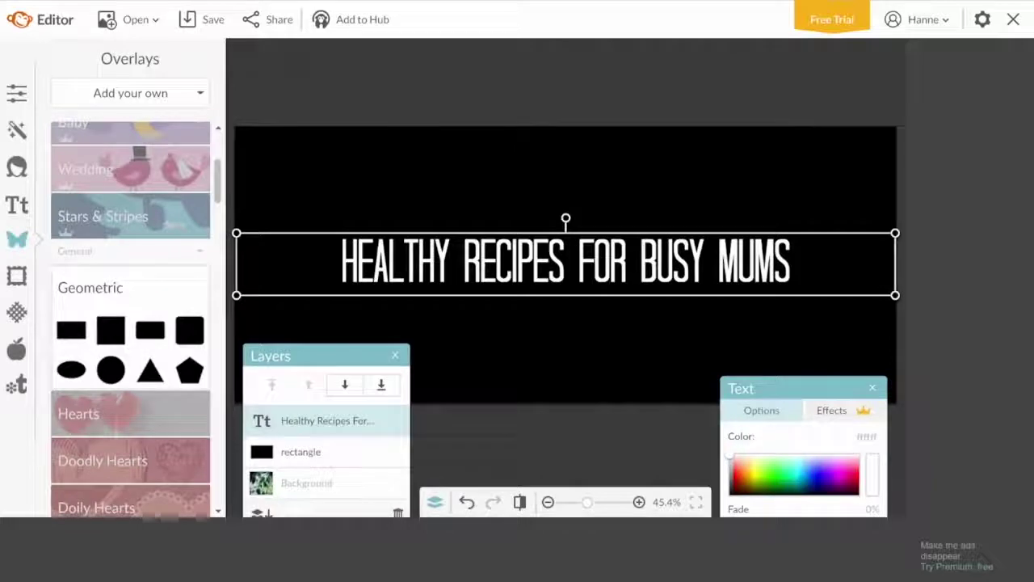
Step: Select the rectangle layer and set its fade to 30%
left_click_drag(315, 356, 311, 201)
left_click(317, 294)
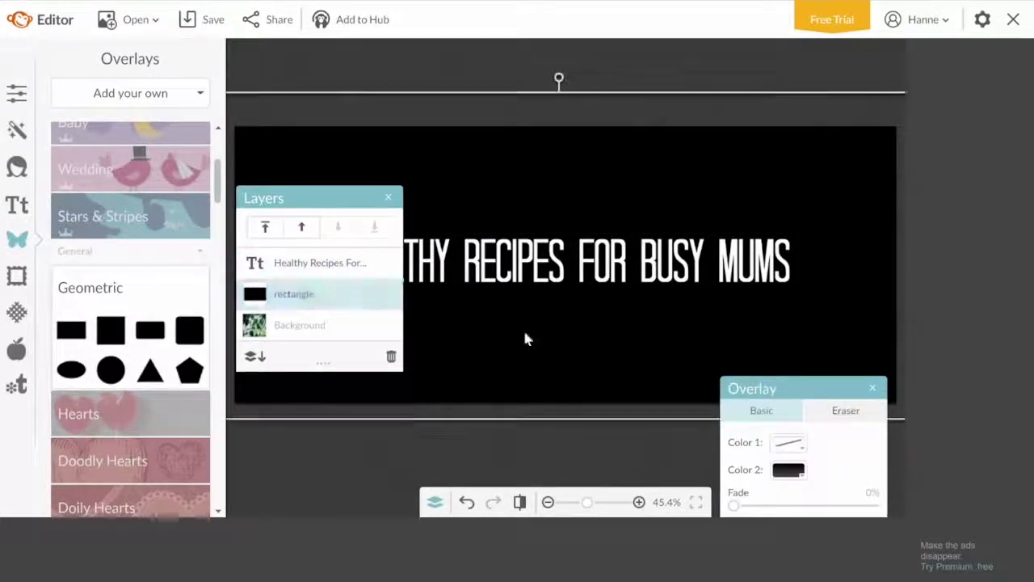
left_click_drag(819, 388, 816, 238)
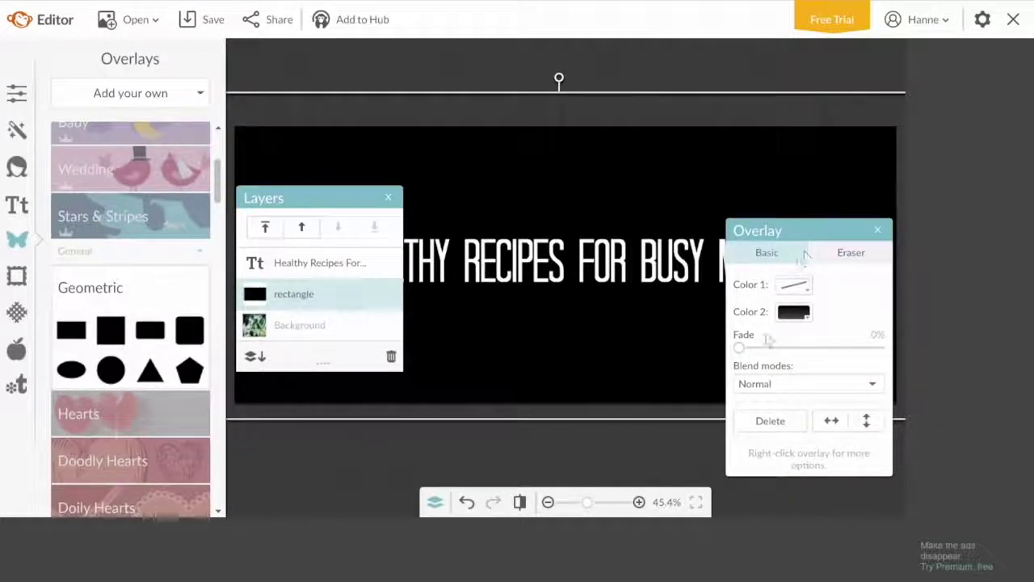
left_click_drag(740, 348, 784, 353)
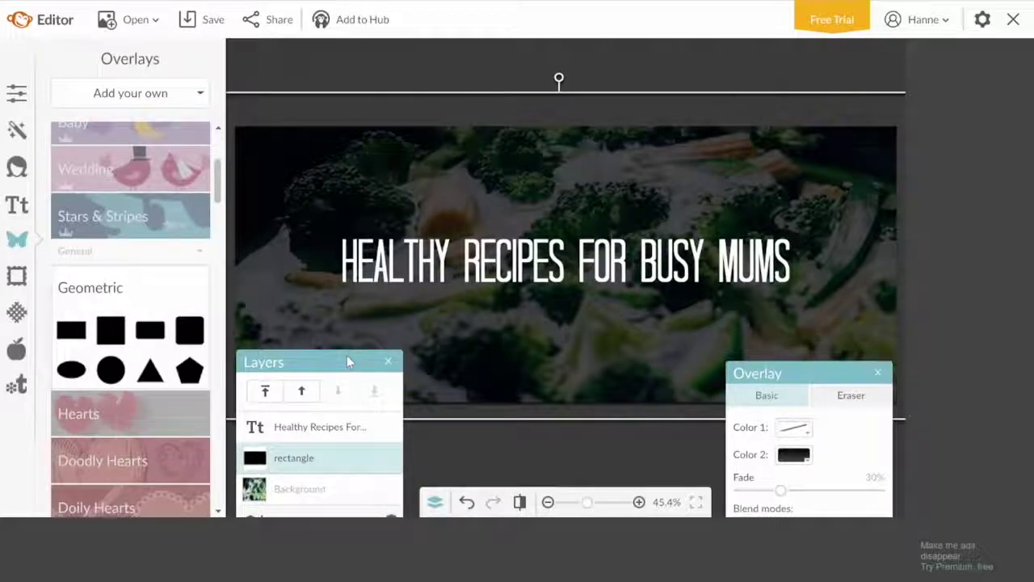
Step: Delete the title text layer, keeping the darkened background, and move the layer list down off the image centre
left_click_drag(347, 356, 352, 209)
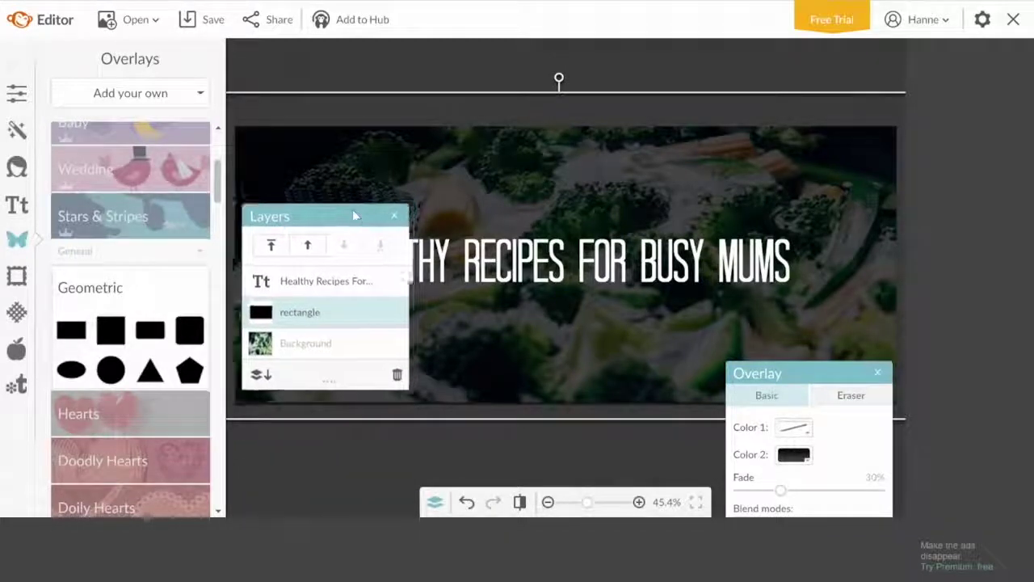
left_click(463, 289)
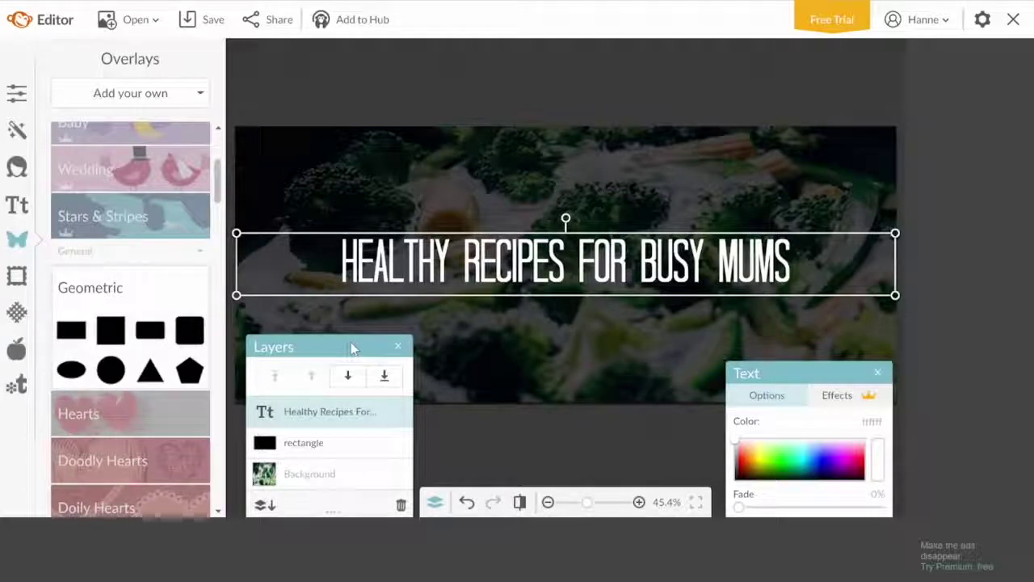
left_click_drag(348, 343, 359, 134)
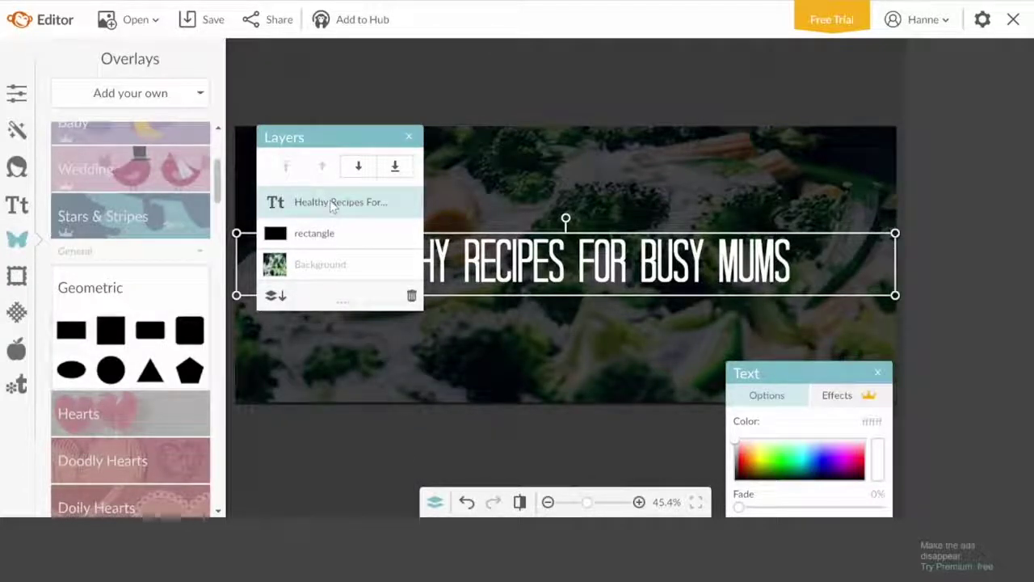
left_click(412, 296)
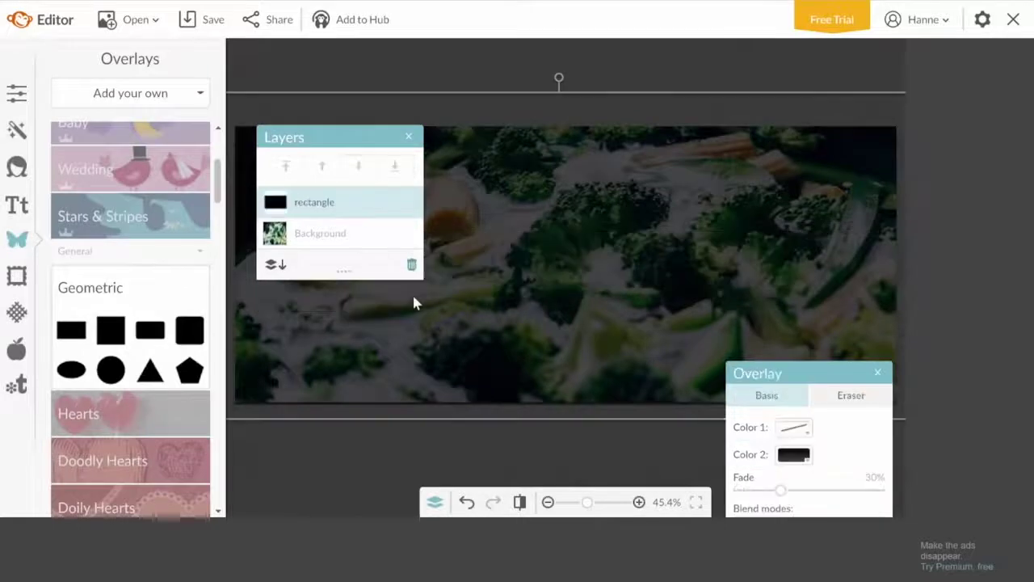
left_click_drag(381, 143, 360, 400)
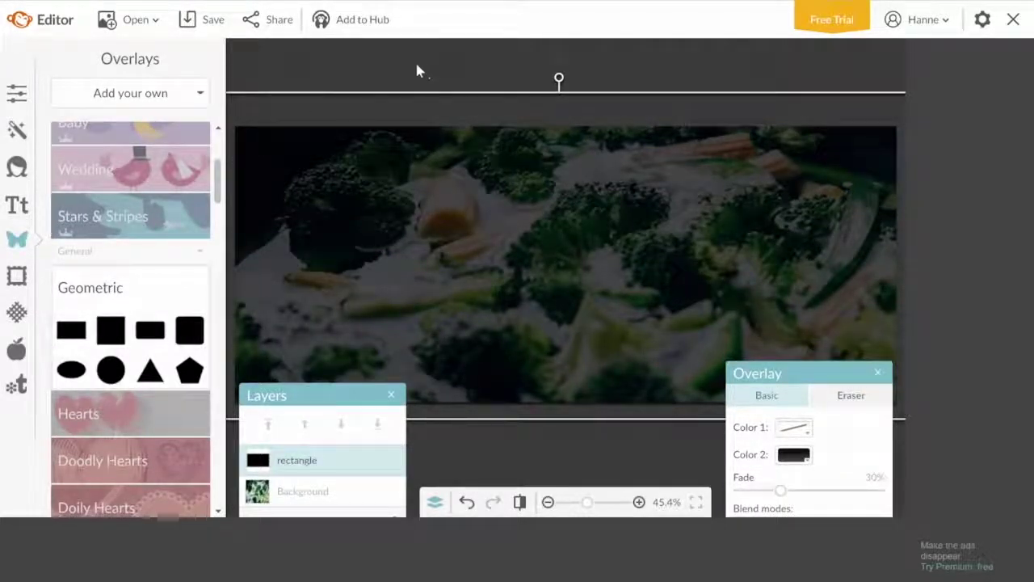
Step: Save the image to the Downloads folder as a .jpg file named background1
left_click(203, 26)
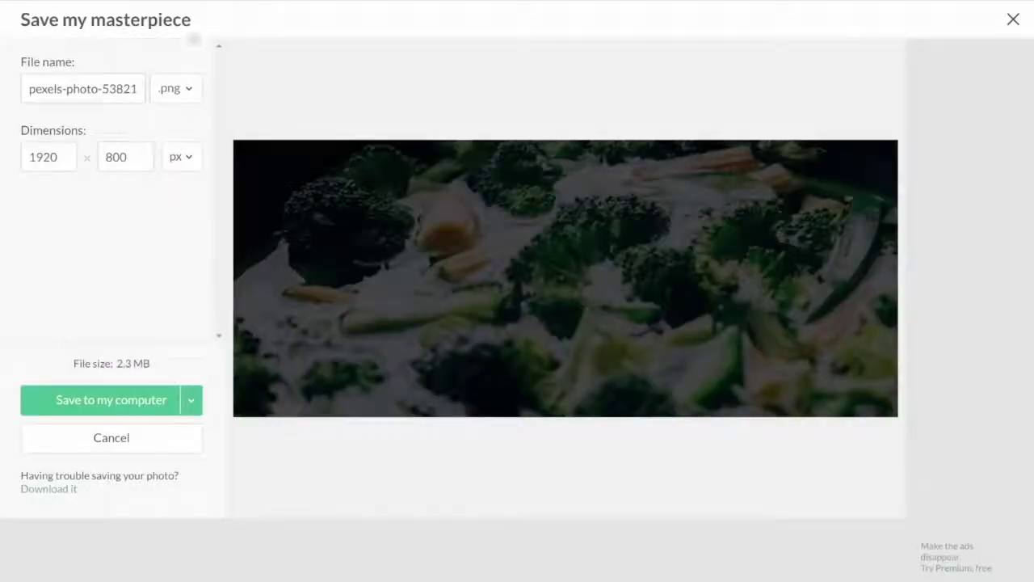
left_click(183, 88)
left_click(174, 121)
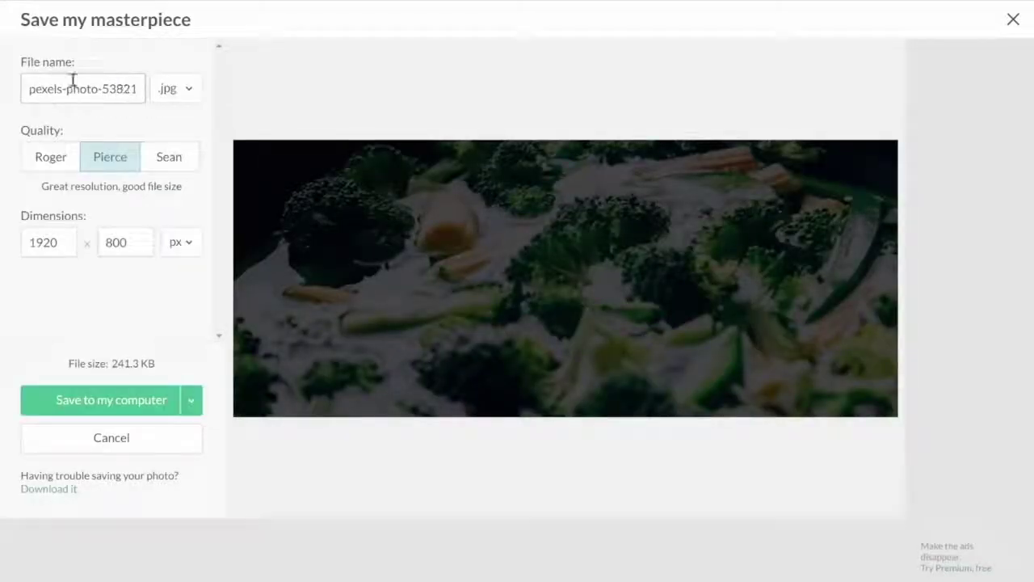
left_click_drag(28, 90, 203, 91)
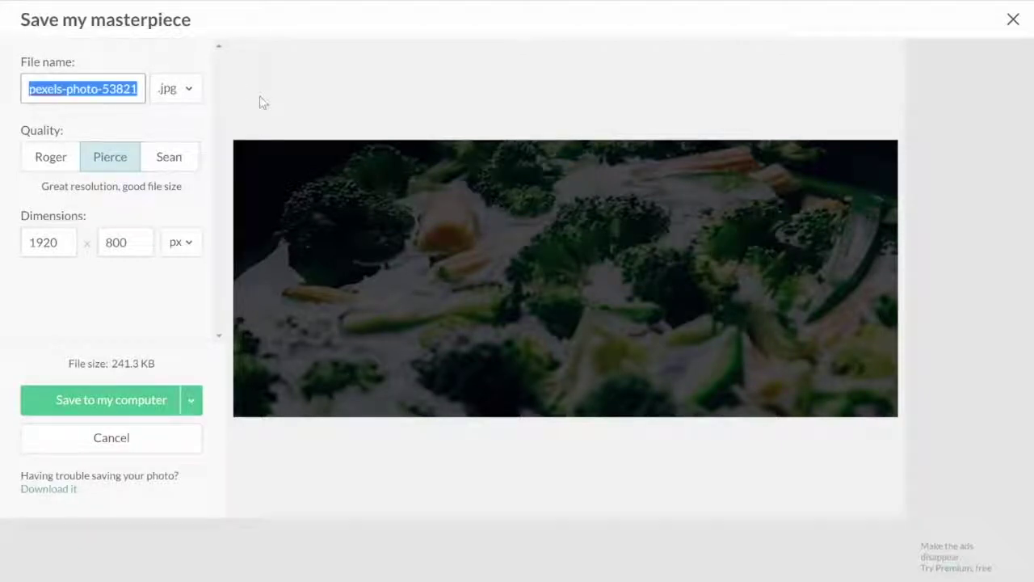
type("backg")
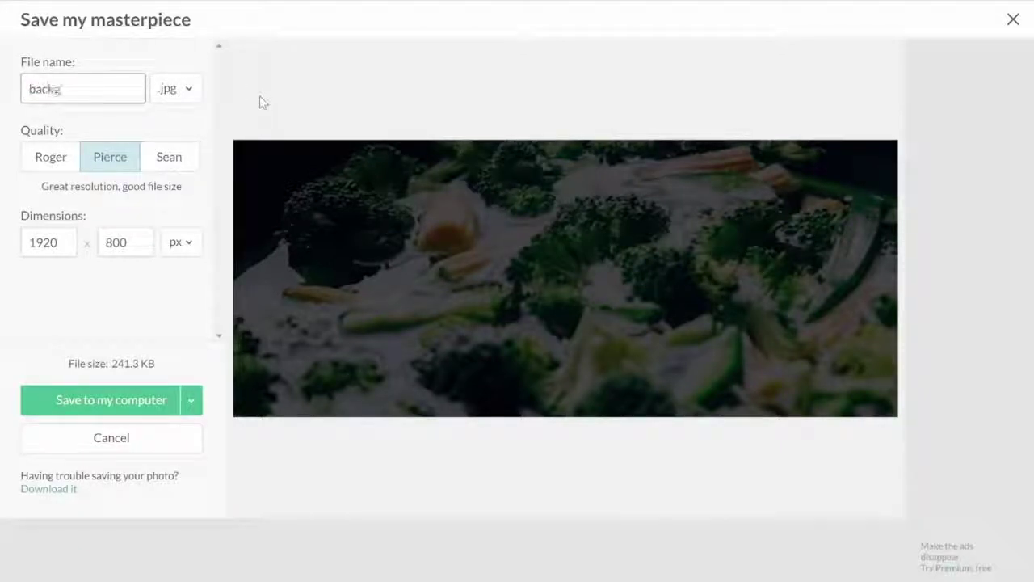
type("round1")
left_click(112, 291)
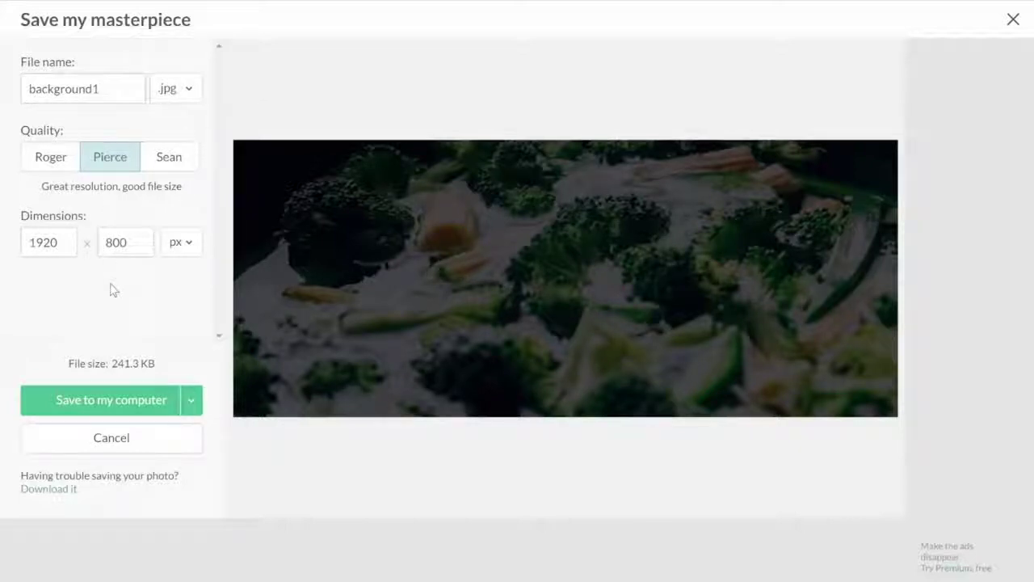
left_click(136, 403)
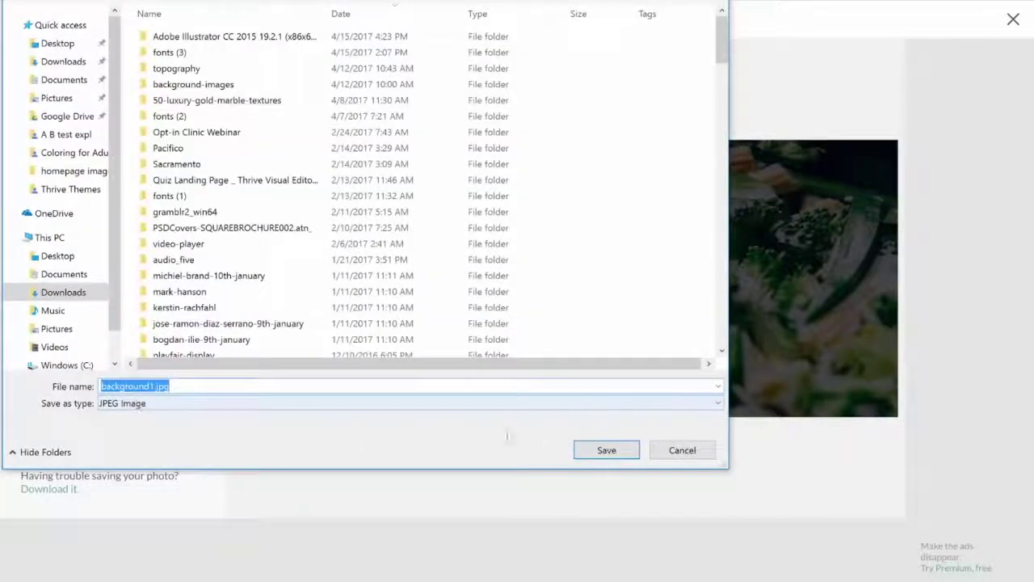
left_click(611, 451)
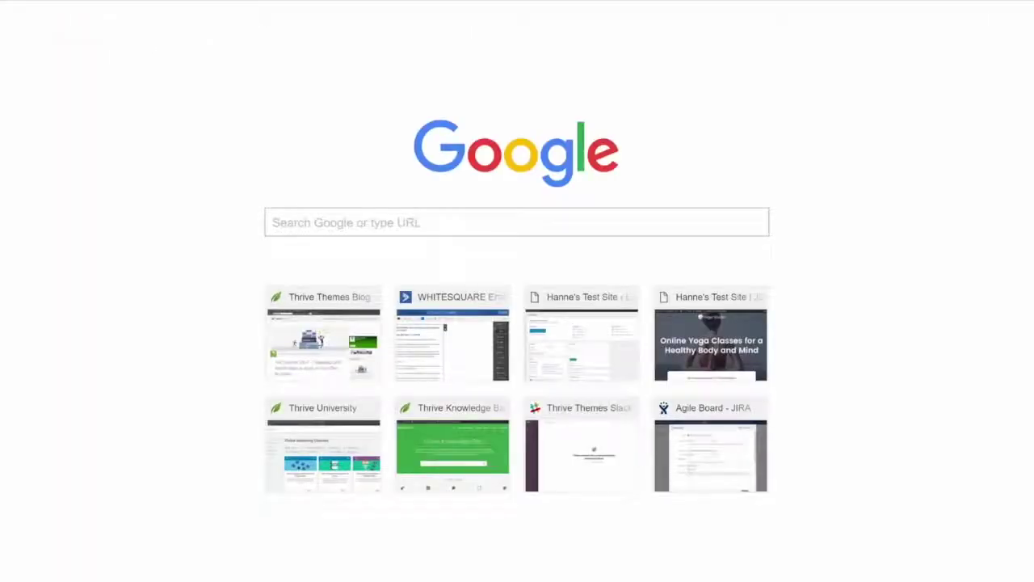
Step: Switch to the Kraken.io website and open its free web interface
type("kr")
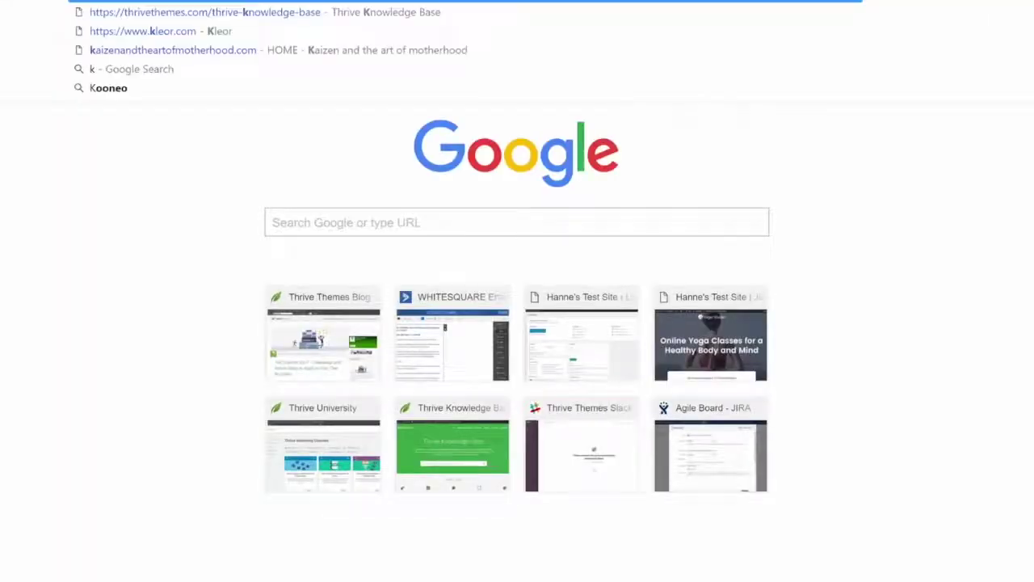
key("Return")
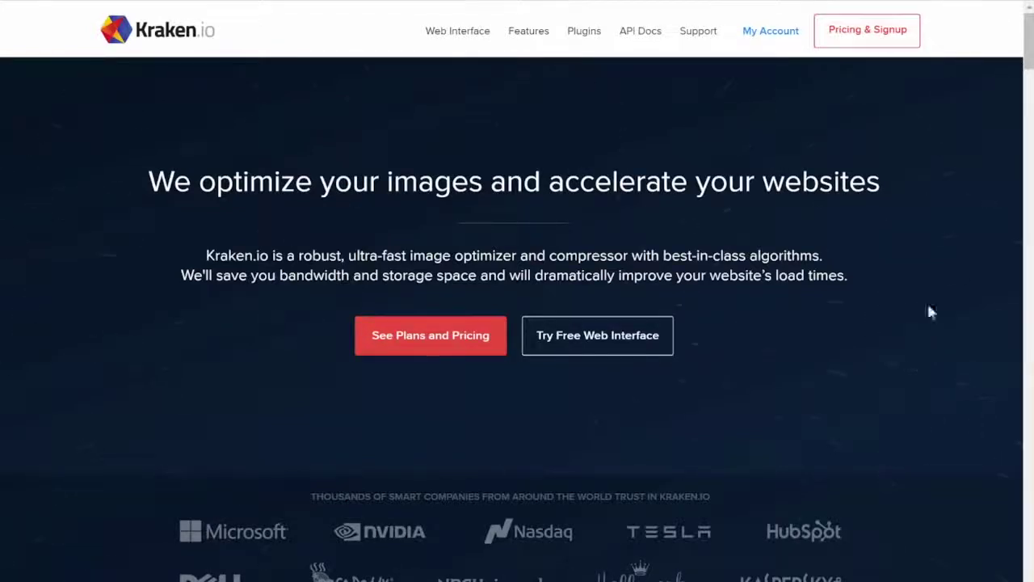
left_click(614, 337)
Step: Upload background1.jpg from the Downloads folder to Kraken.io for lossy optimization
scroll(611, 201, "down", 3)
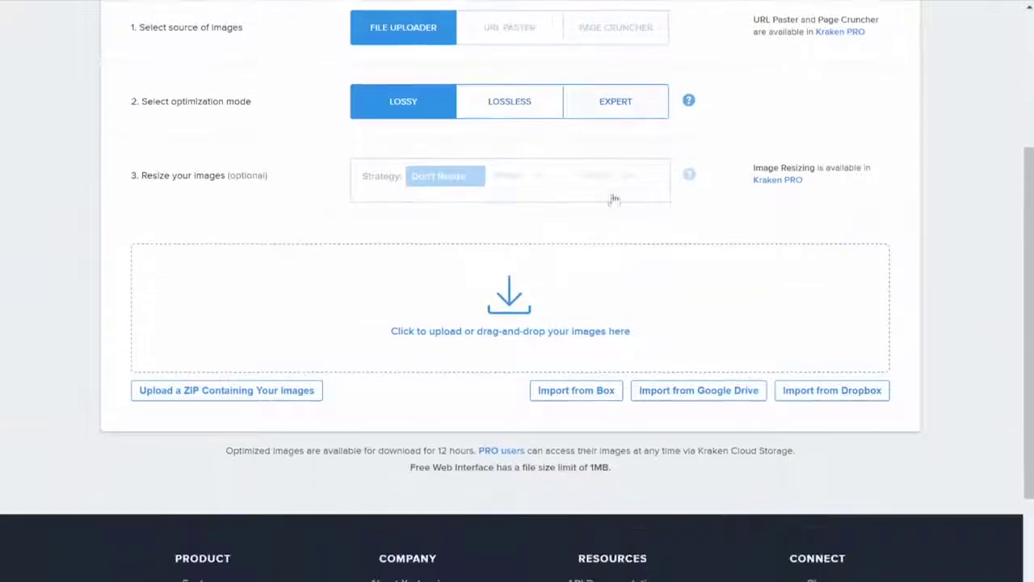
left_click(554, 293)
scroll(234, 112, "down", 10)
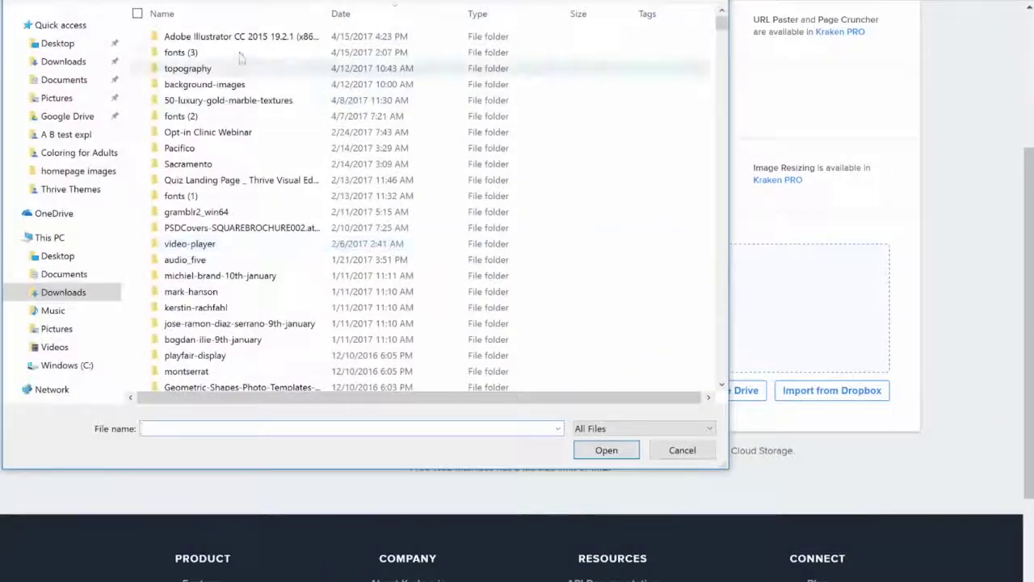
scroll(233, 112, "down", 3)
left_click(198, 256)
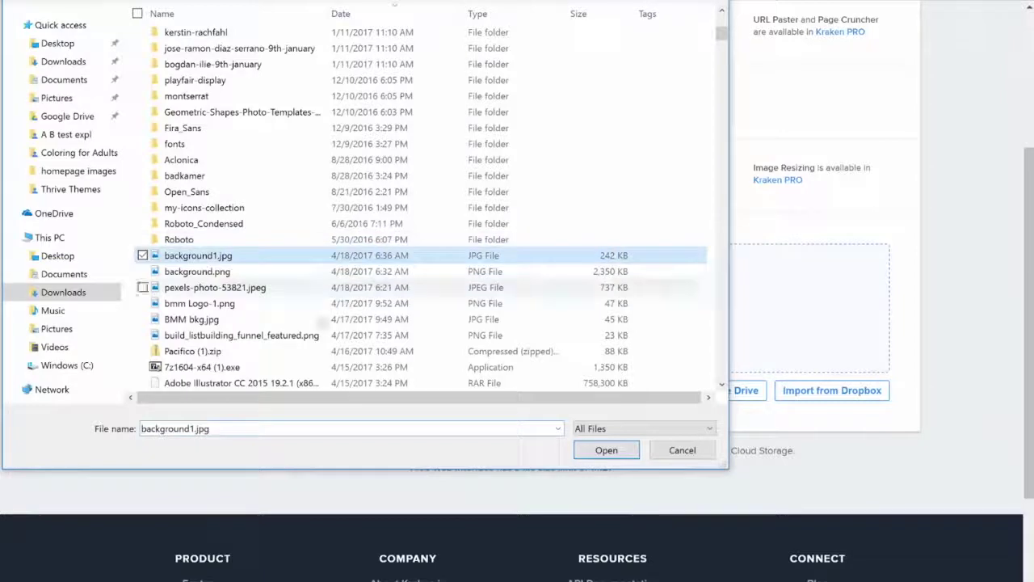
left_click(606, 450)
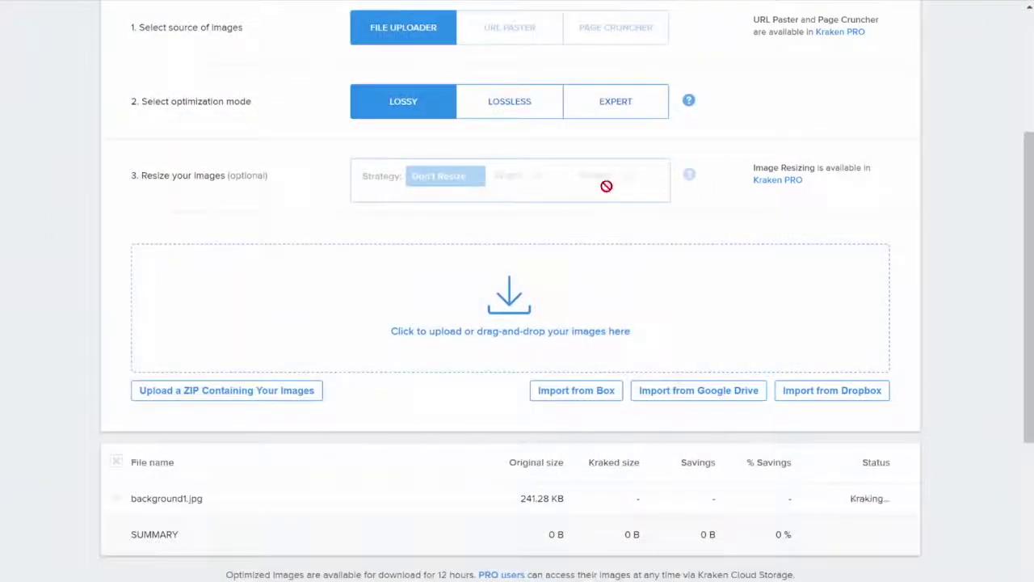
Step: Open the optimized background1.jpg from the Kraken.io results and save it to the Downloads folder as background2.jpg
scroll(606, 185, "down", 2)
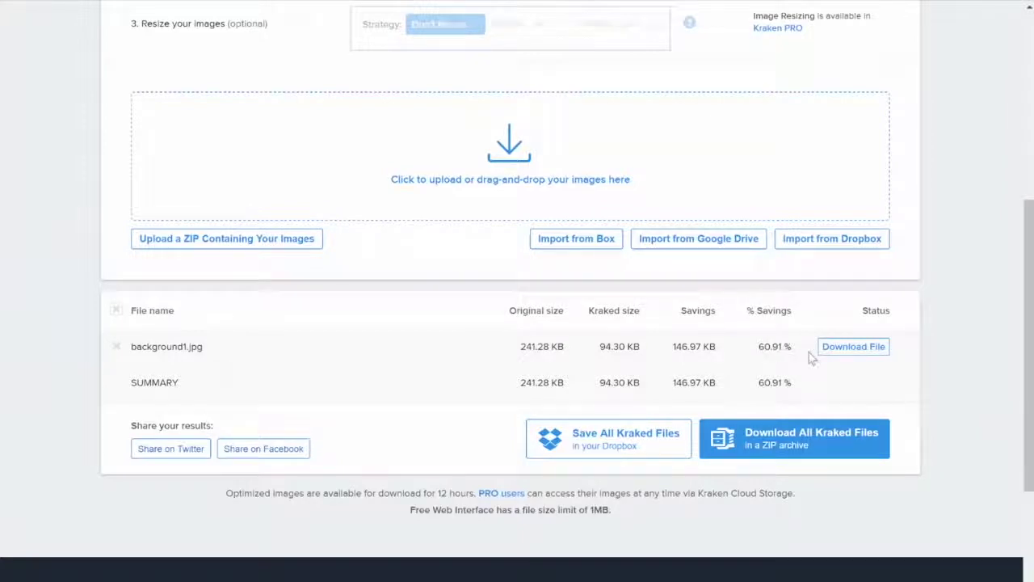
left_click(869, 354)
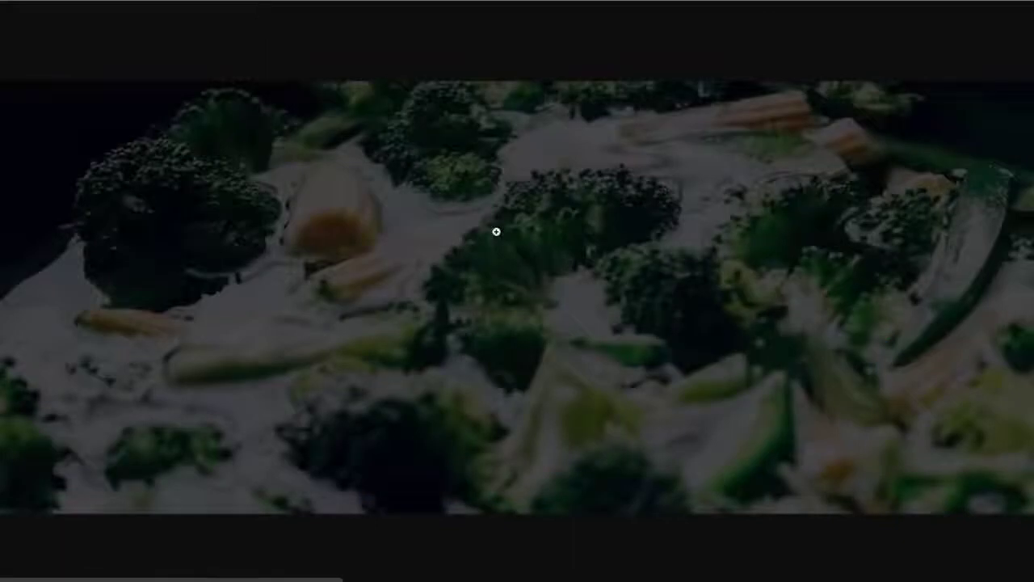
right_click(329, 193)
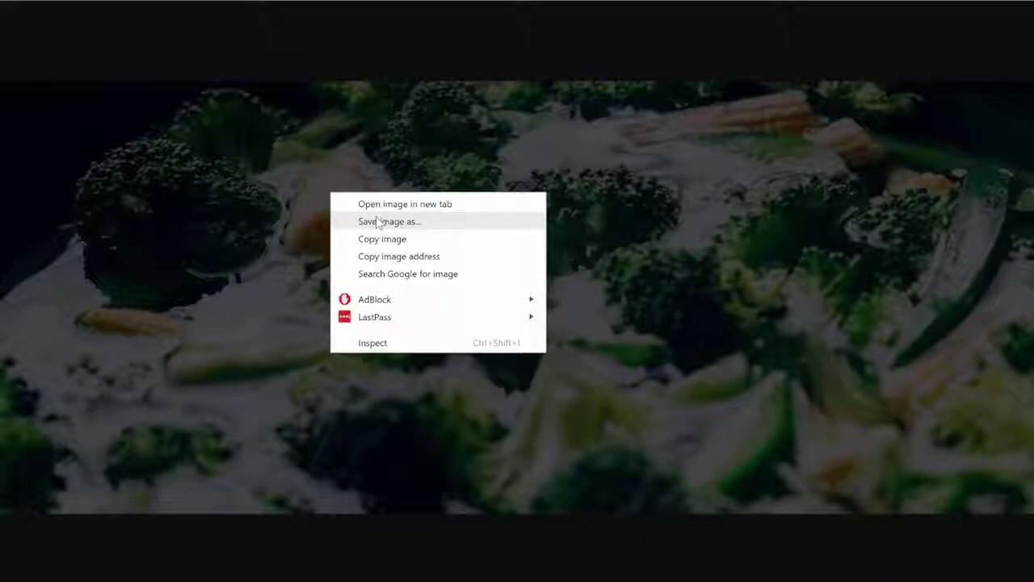
left_click(445, 223)
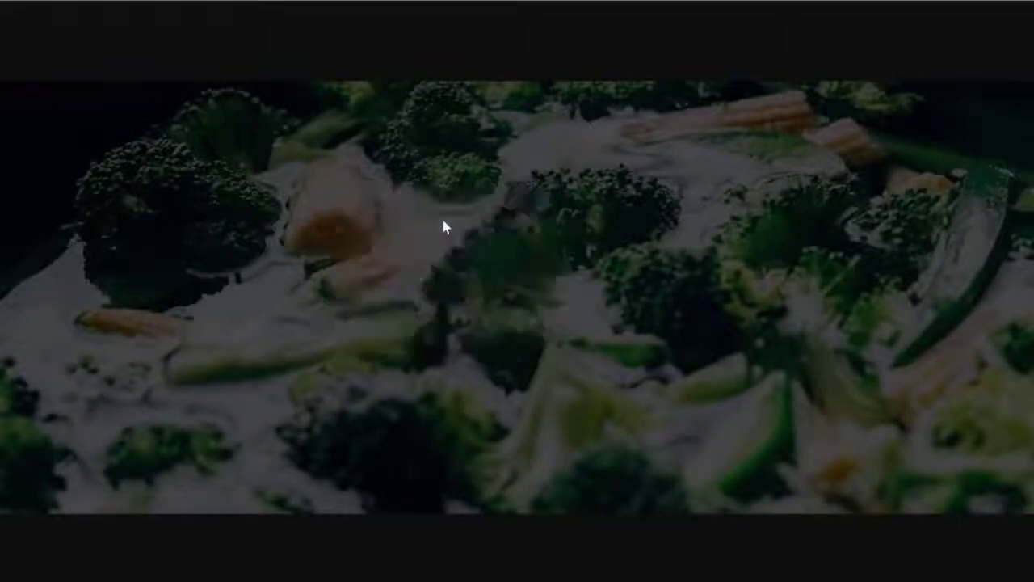
left_click(151, 387)
type("1")
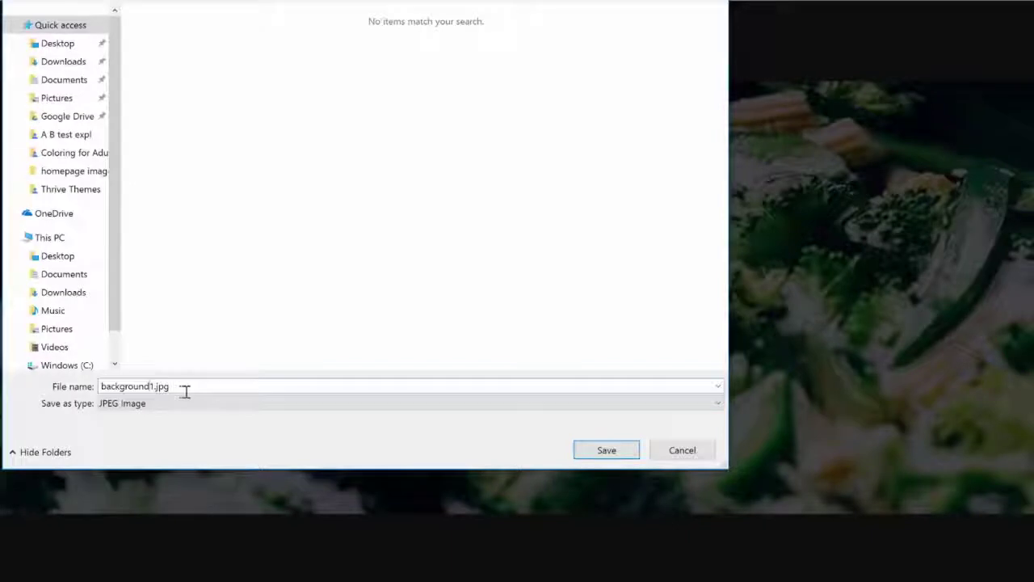
key("BackSpace")
type("2")
left_click(62, 61)
left_click(606, 450)
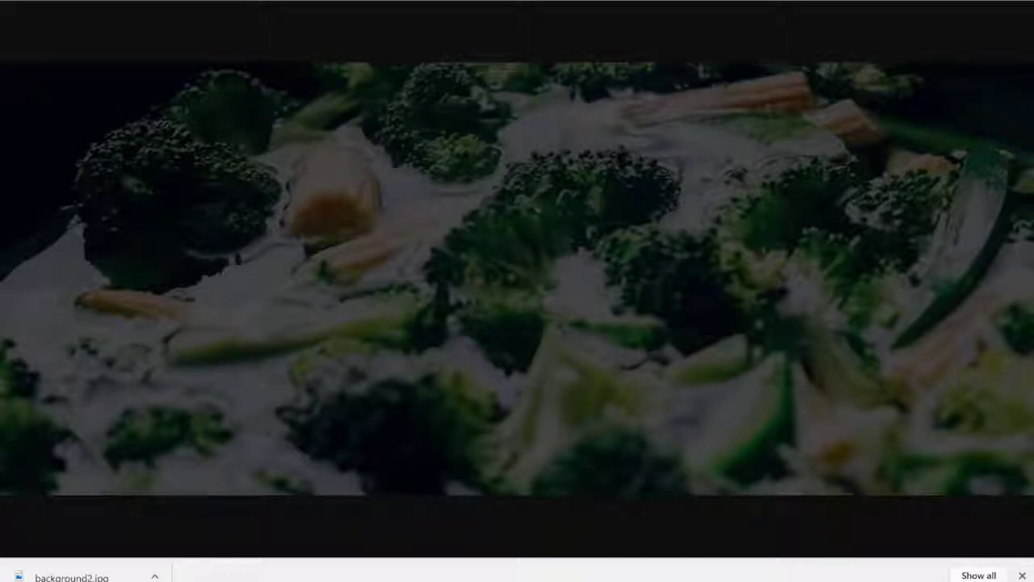
Step: Switch to the angryTools Gradient to Image Maker and set the output size to 1920 px wide by 800 px high
key("ctrl+Tab")
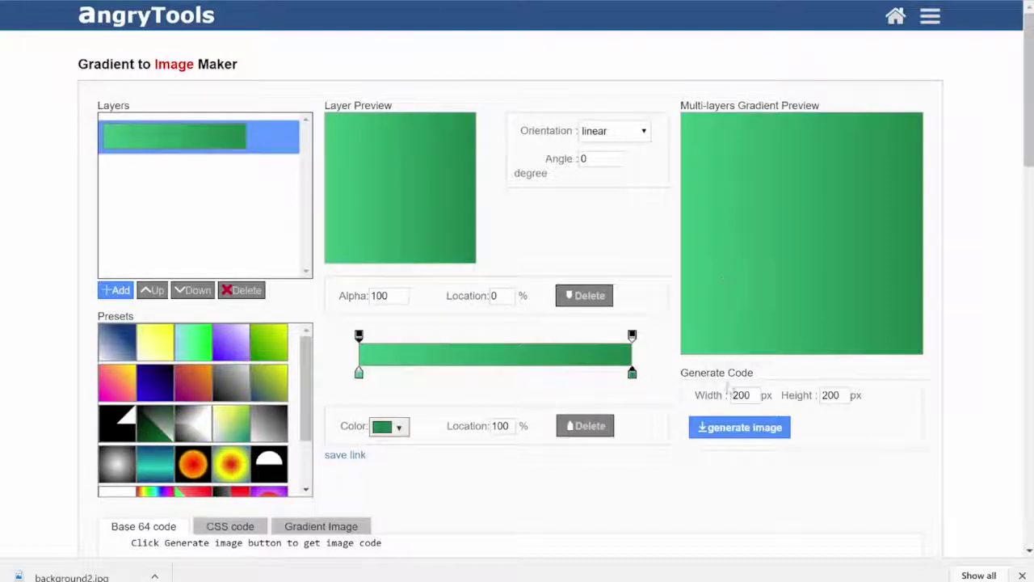
double_click(740, 395)
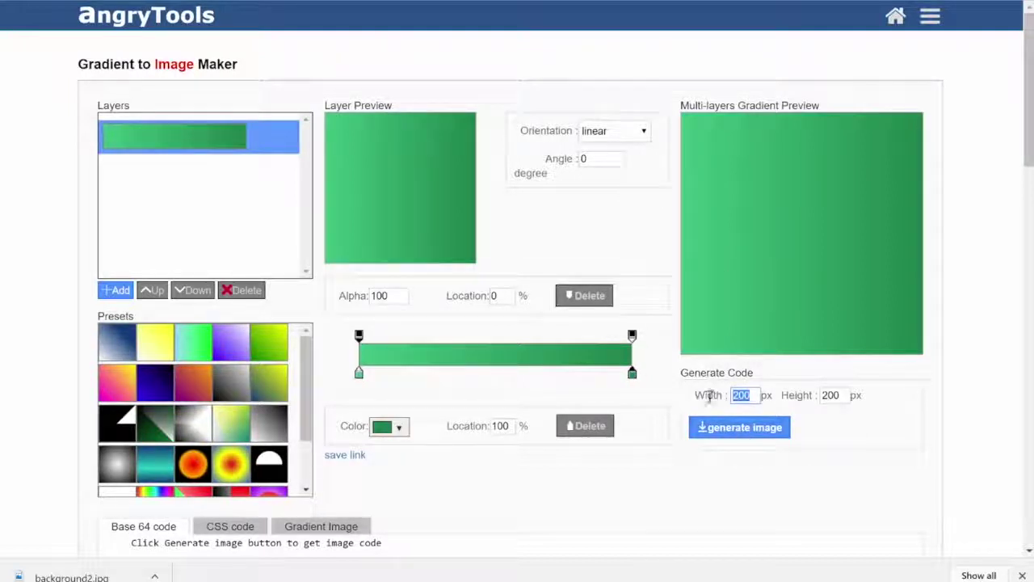
type("19")
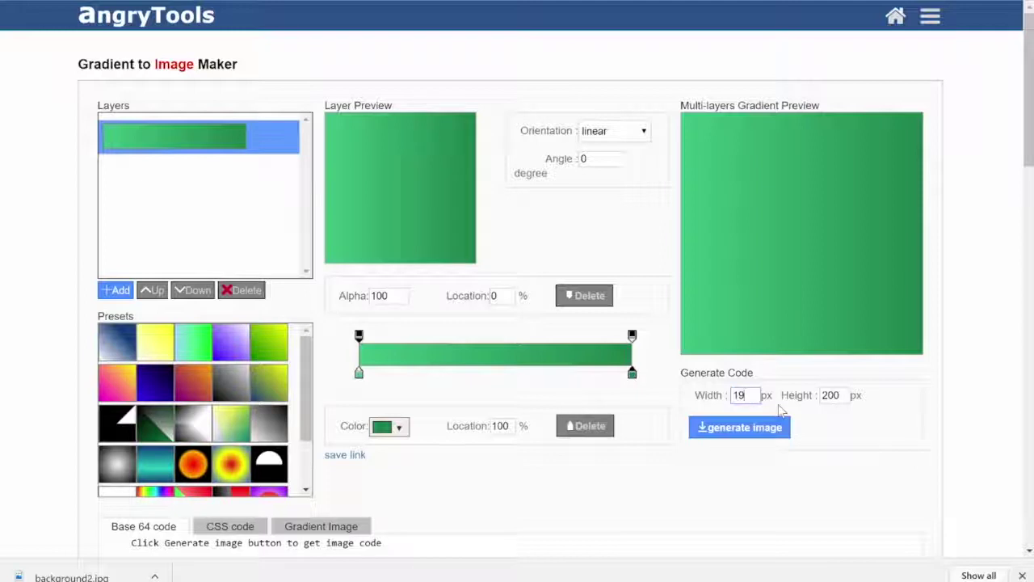
type("20")
double_click(831, 395)
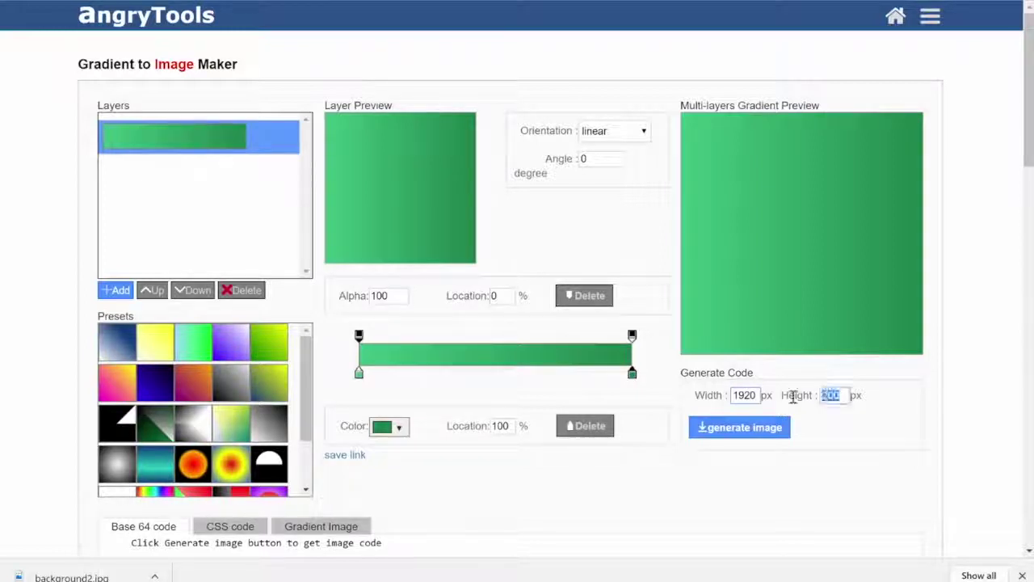
type("800")
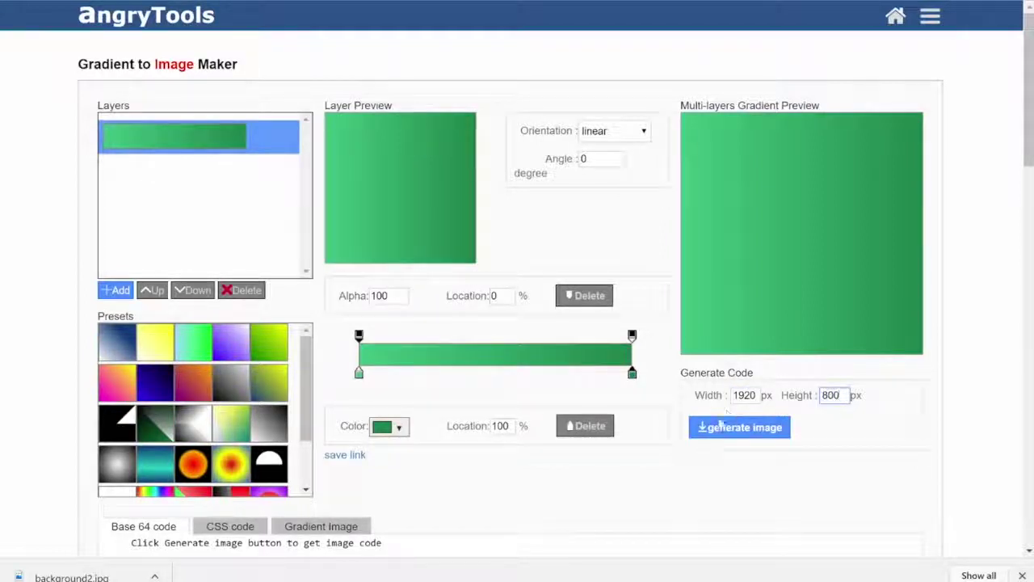
Step: Generate the green linear gradient as an image and download it
left_click(744, 433)
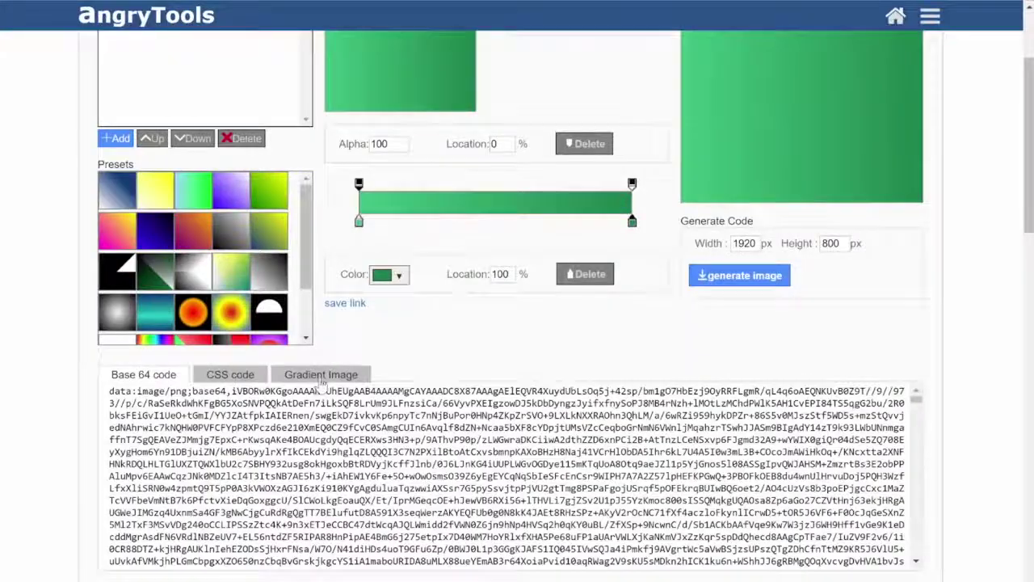
left_click(325, 376)
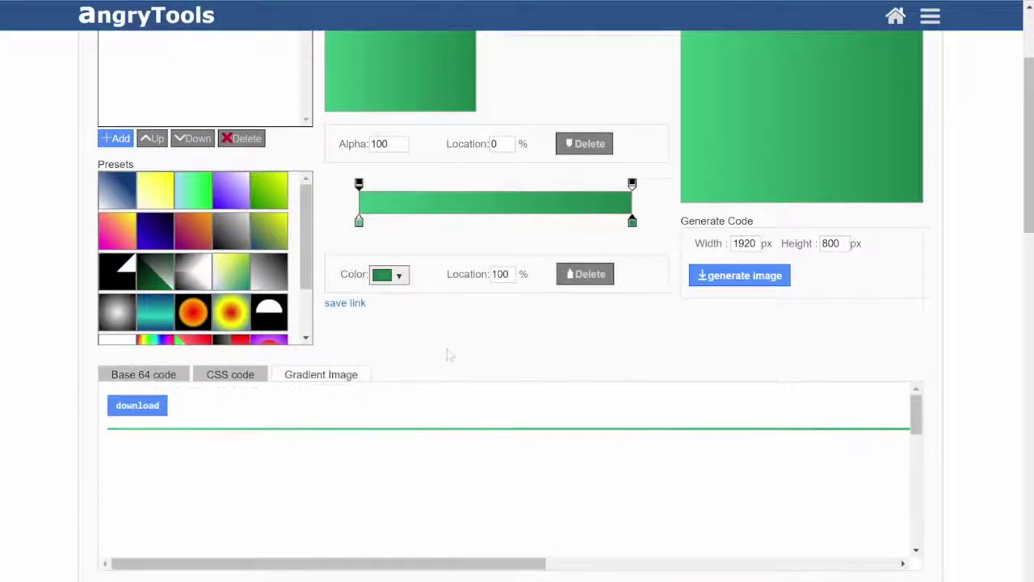
left_click(152, 412)
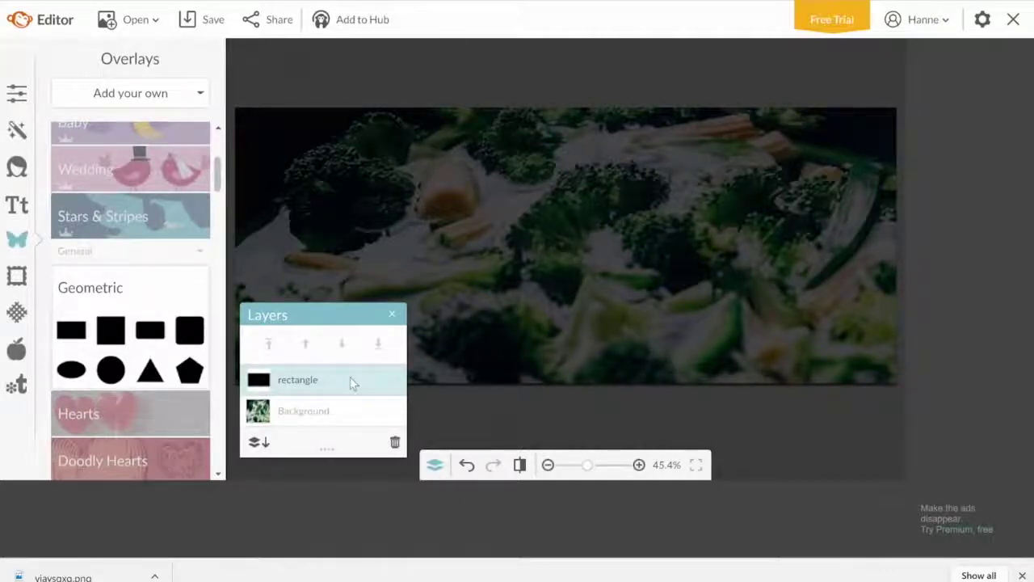
Step: Back in PicMonkey, delete the black rectangle layer and add yiavsgxq.png from the computer's Downloads folder as an overlay
key("Delete")
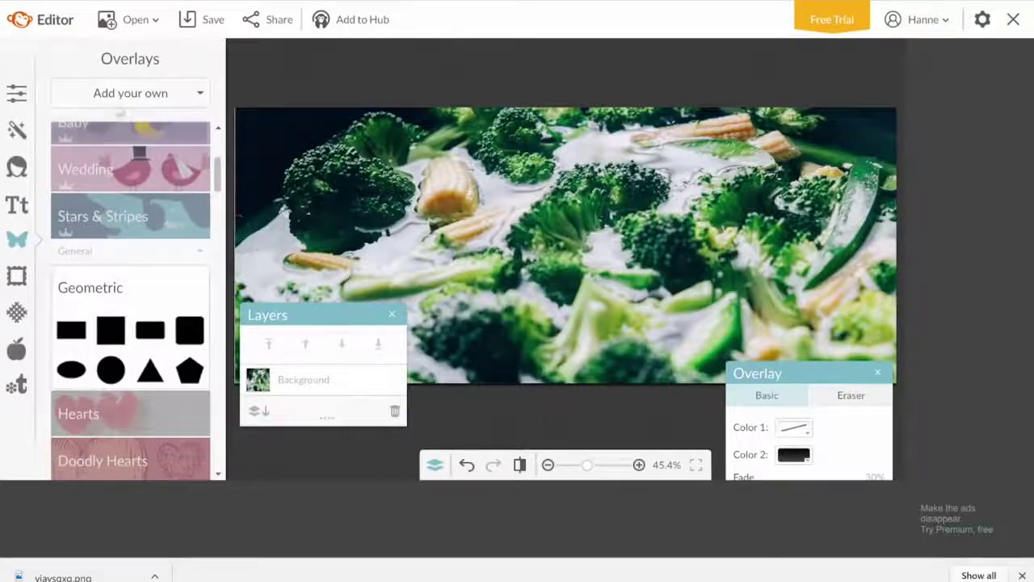
left_click(130, 93)
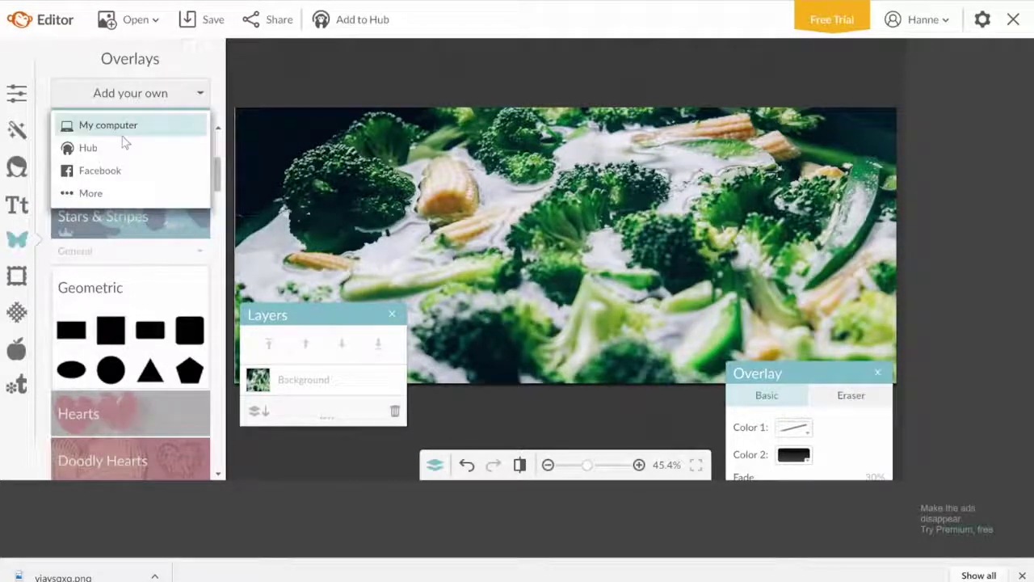
left_click(125, 126)
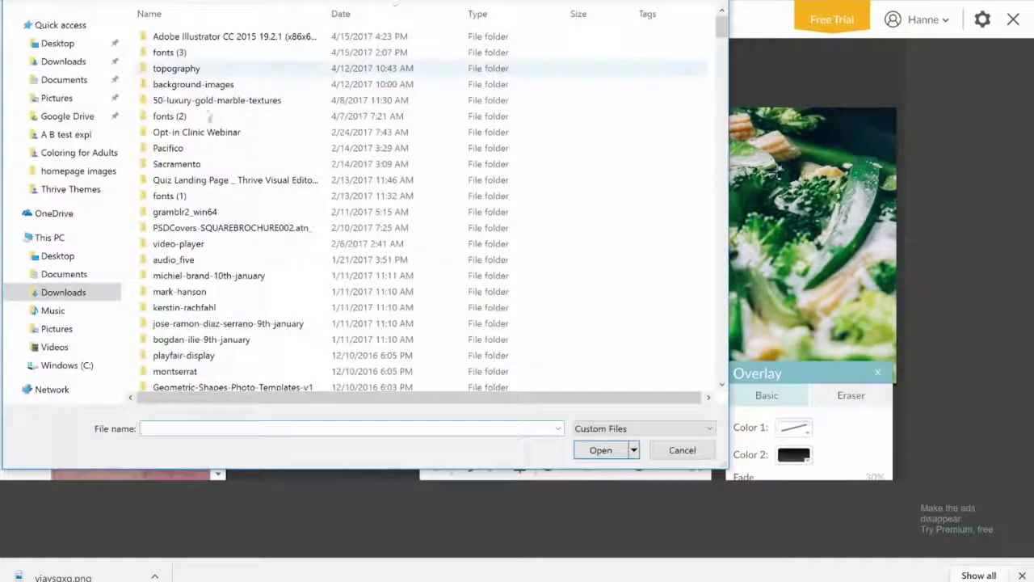
scroll(215, 161, "down", 2)
scroll(226, 186, "down", 3)
left_click(191, 310)
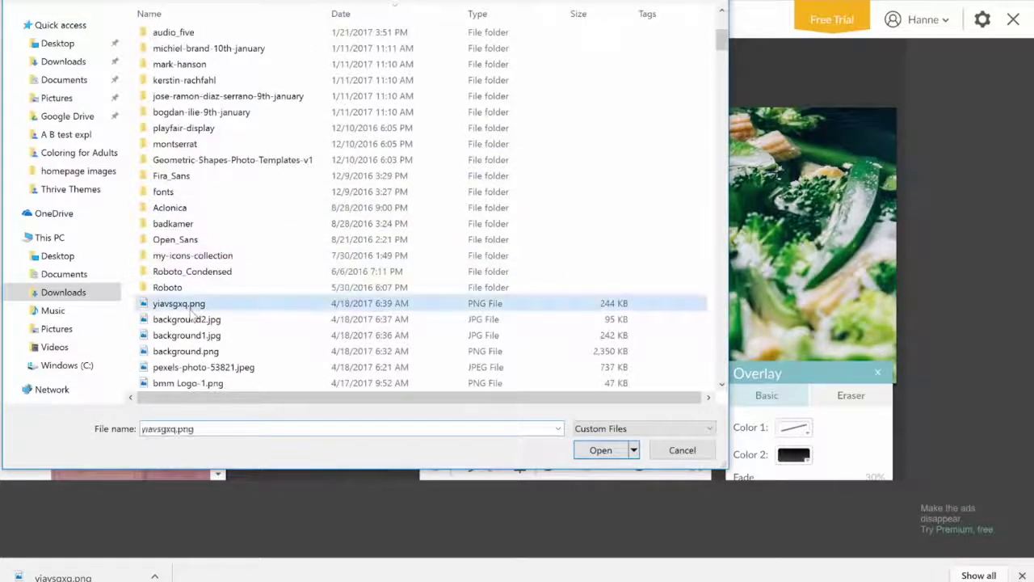
left_click(598, 452)
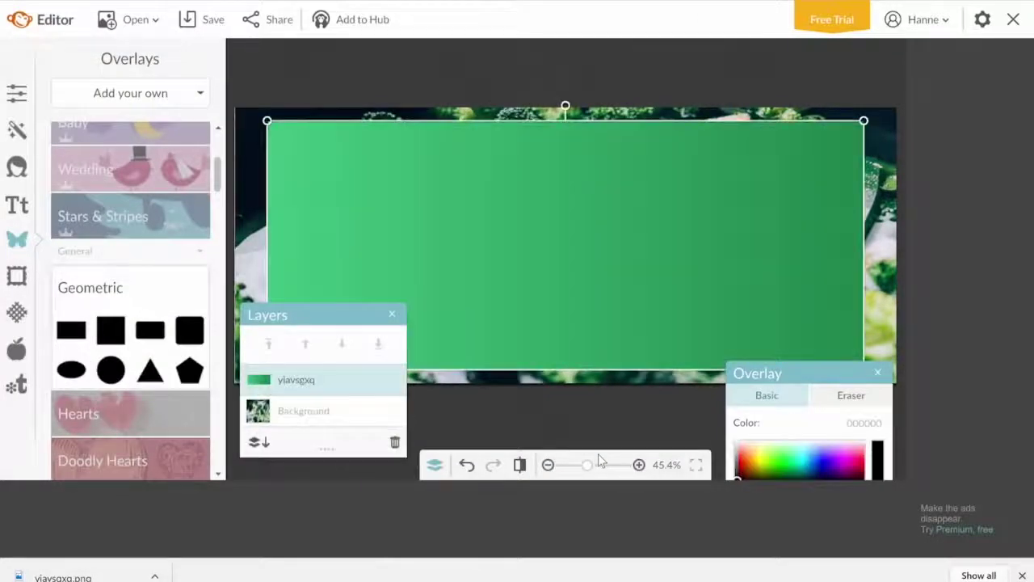
Step: Move the green gradient overlay to the photo's upper-left corner and enlarge it to cover the whole photo
left_click_drag(574, 233, 537, 219)
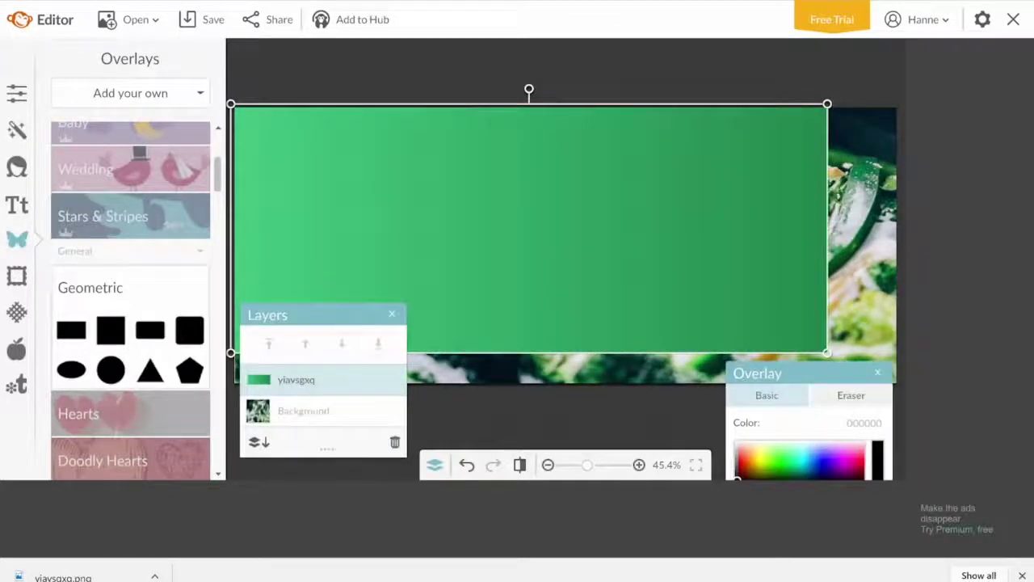
left_click_drag(827, 352, 911, 405)
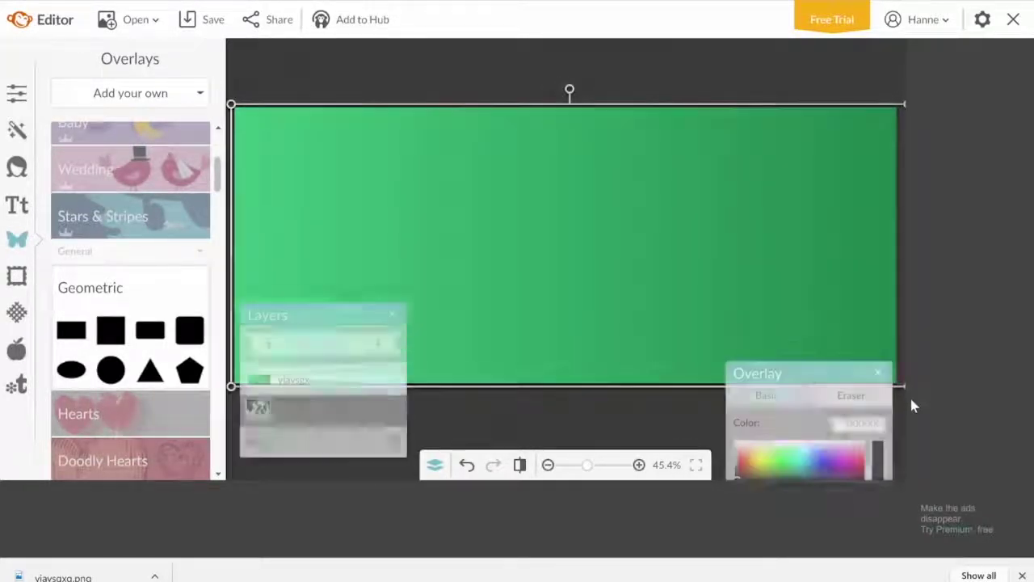
Step: Add the title "Healthy Recipes For Busy Mums" in white Tall Dark and Handsome at size 158, centred on the image
left_click(17, 208)
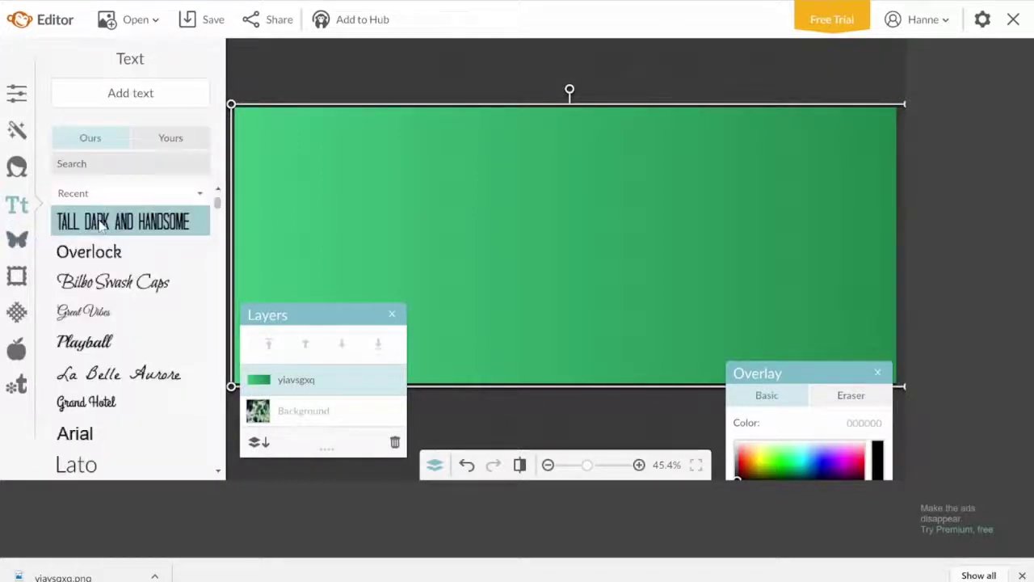
left_click(141, 100)
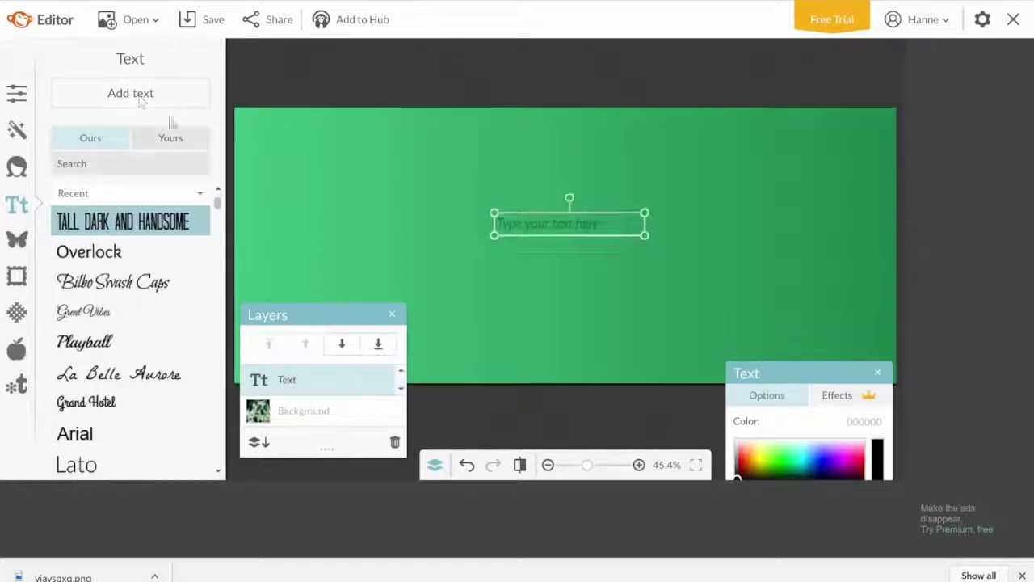
type("Healthy Recipes For Busy Mums")
left_click(641, 221)
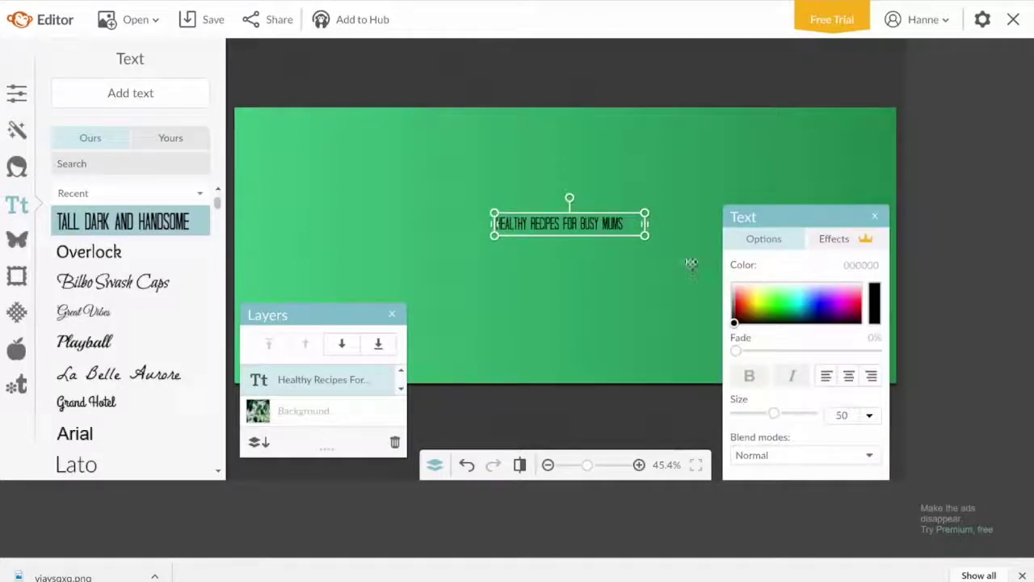
left_click_drag(773, 413, 806, 413)
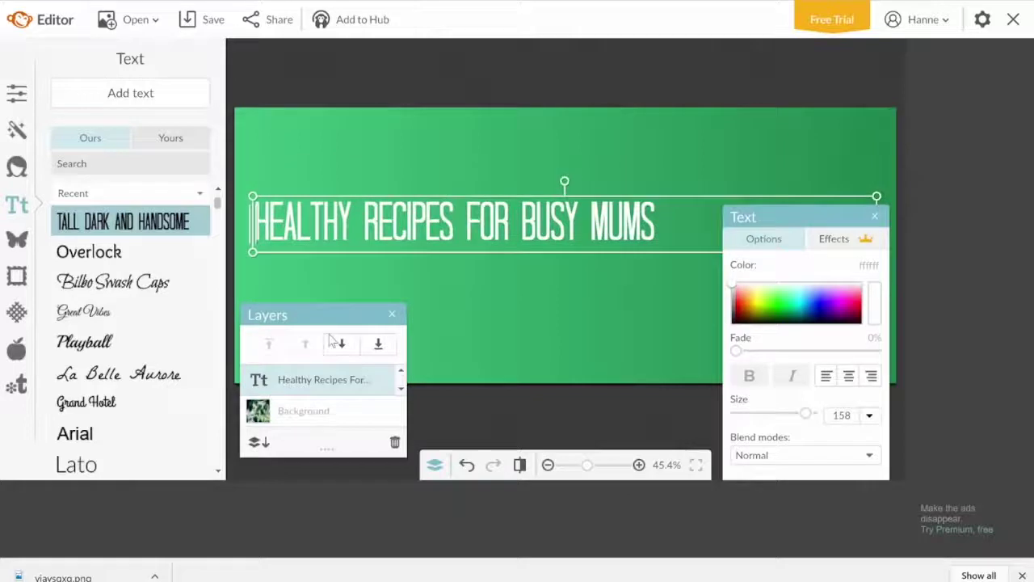
left_click(584, 412)
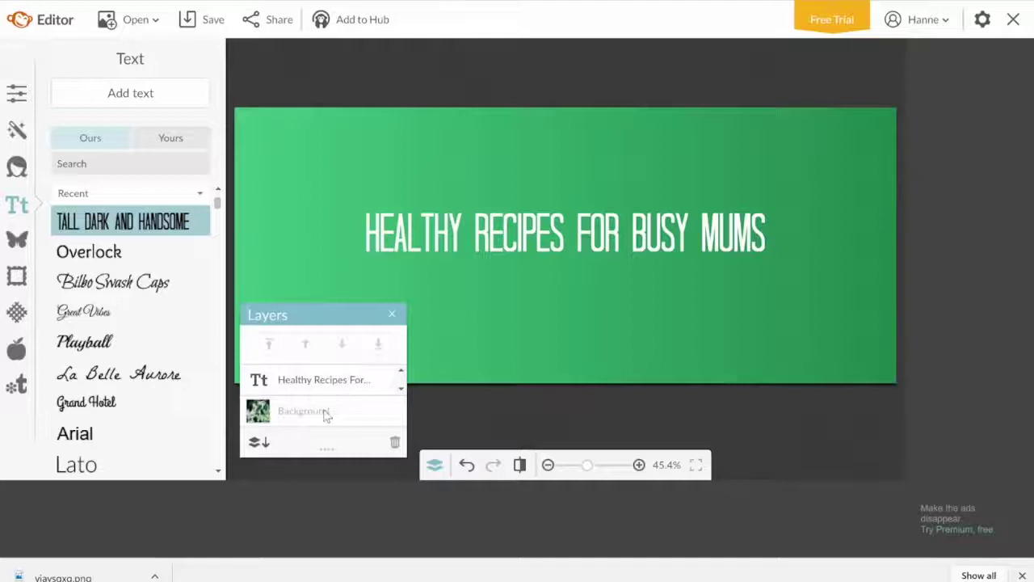
Step: Fade the green gradient overlay layer to 29% so the broccoli photo shows through beneath the title
left_click(400, 387)
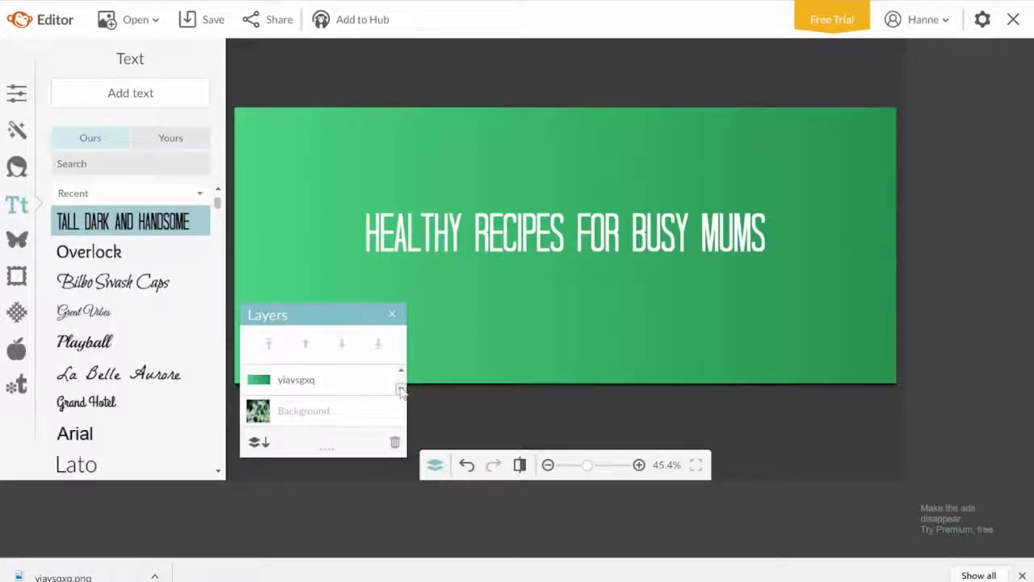
left_click(342, 381)
left_click_drag(727, 352, 777, 351)
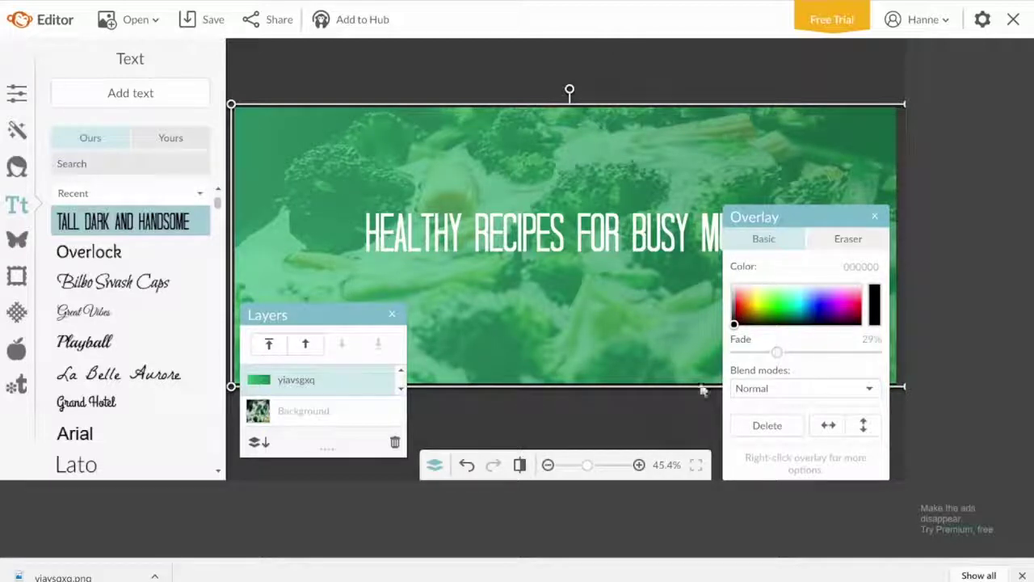
left_click(630, 415)
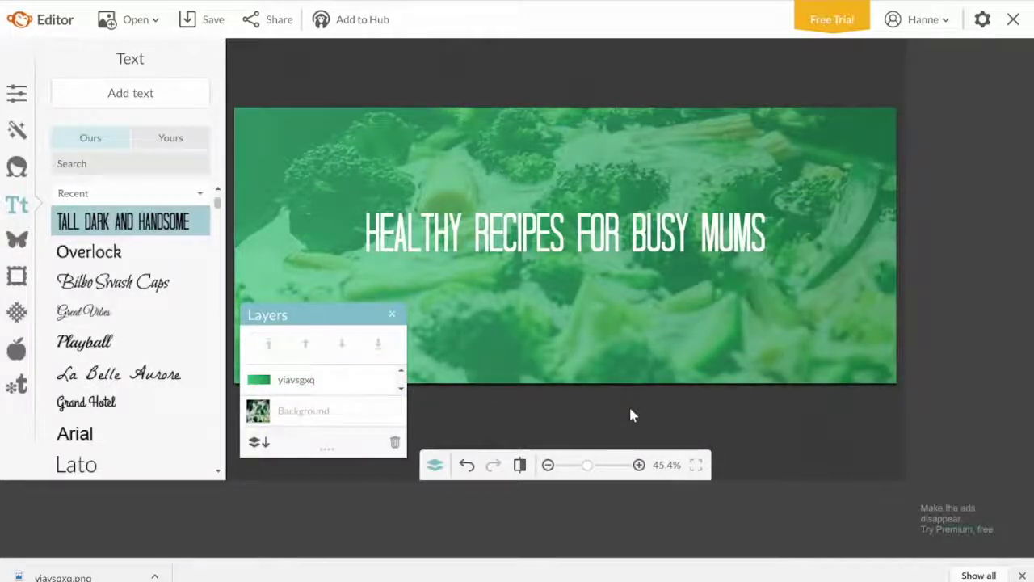